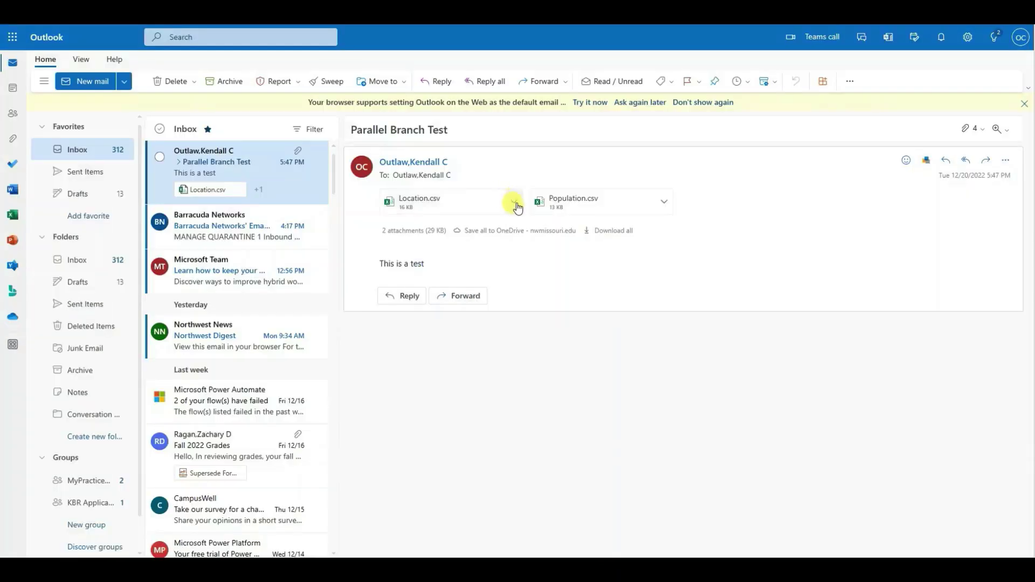
Preview the Location.csv and Population.csv attachments of the Parallel Branch Test email, and view the Population list on the SharePoint Test site
{"action": "left_click", "coordinate": [514, 202]}
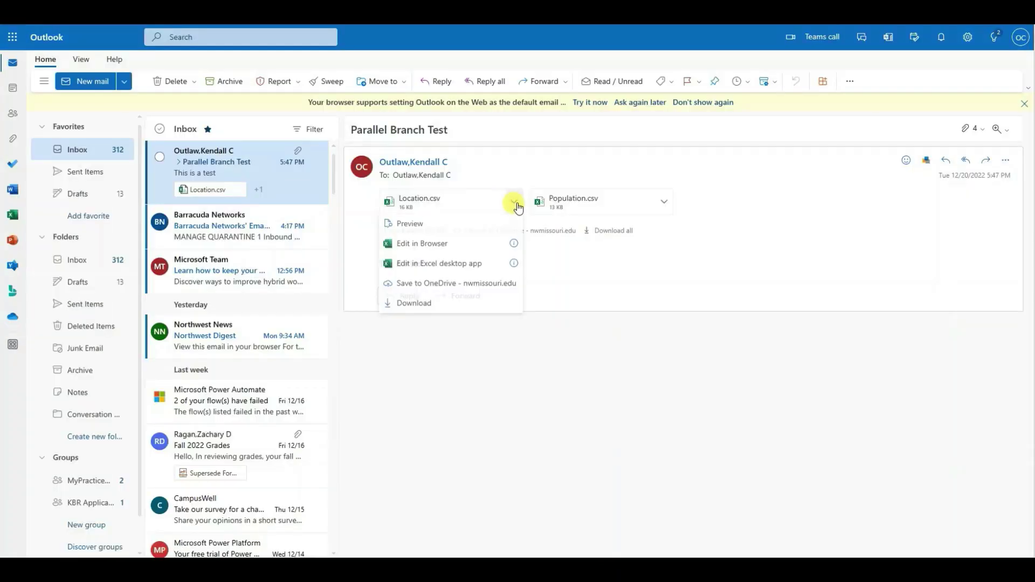
{"action": "left_click", "coordinate": [444, 234]}
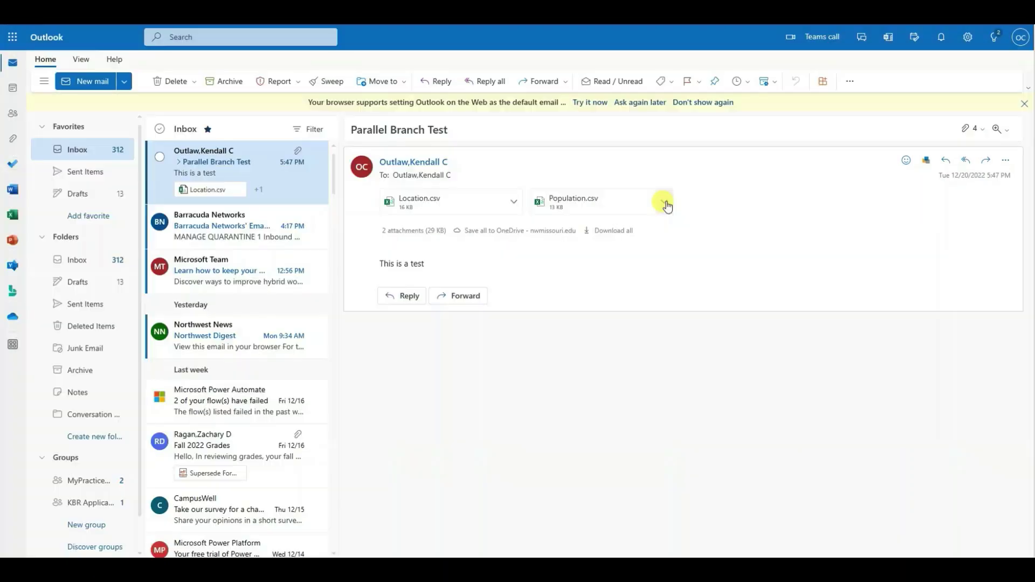
{"action": "left_click", "coordinate": [663, 203]}
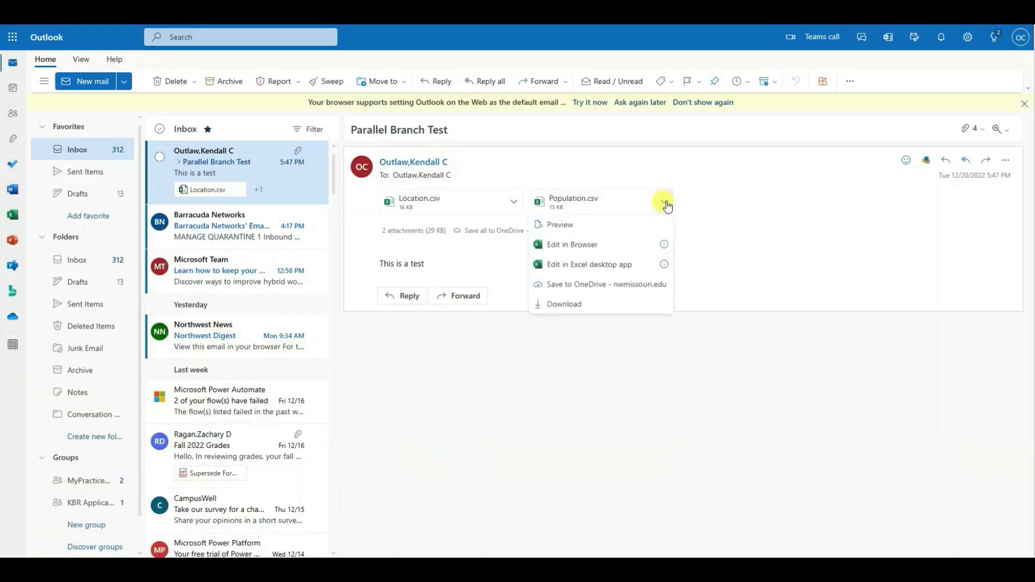
{"action": "left_click", "coordinate": [617, 224]}
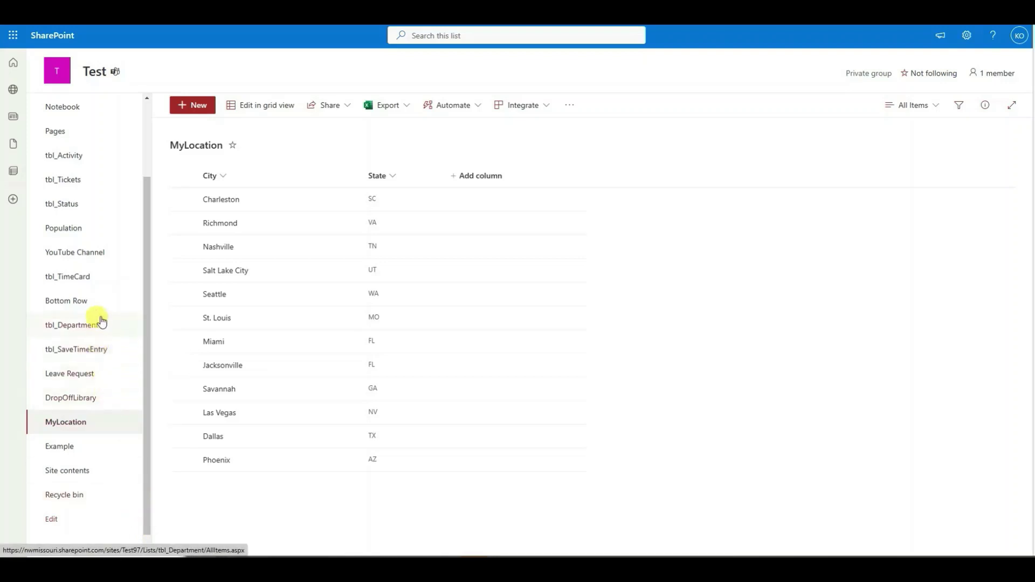
{"action": "left_click", "coordinate": [100, 230]}
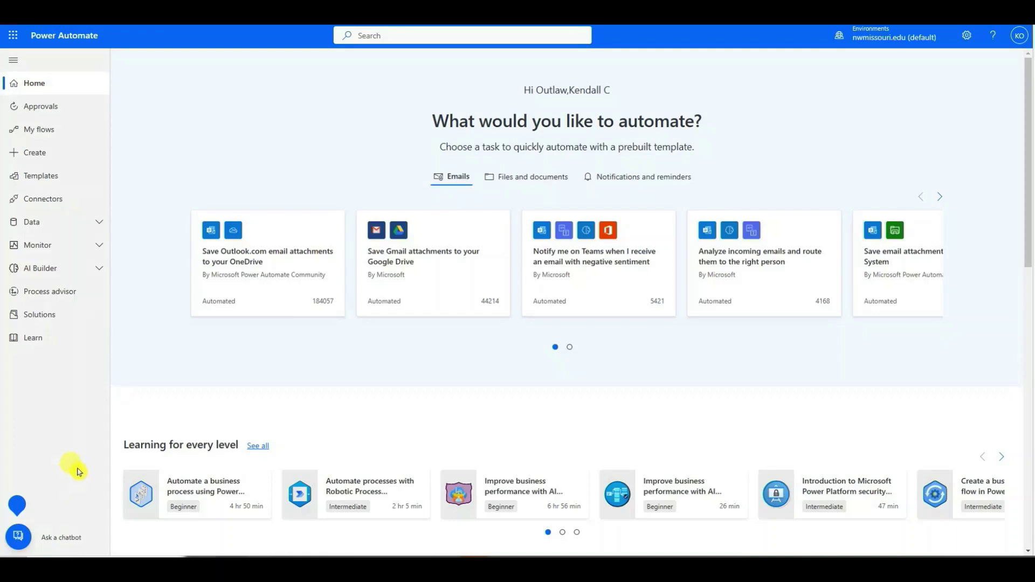
In Power Automate, create an instant cloud flow named "Parallel Branch Demo" that uses the "Manually trigger a flow" trigger
{"action": "left_click", "coordinate": [69, 155]}
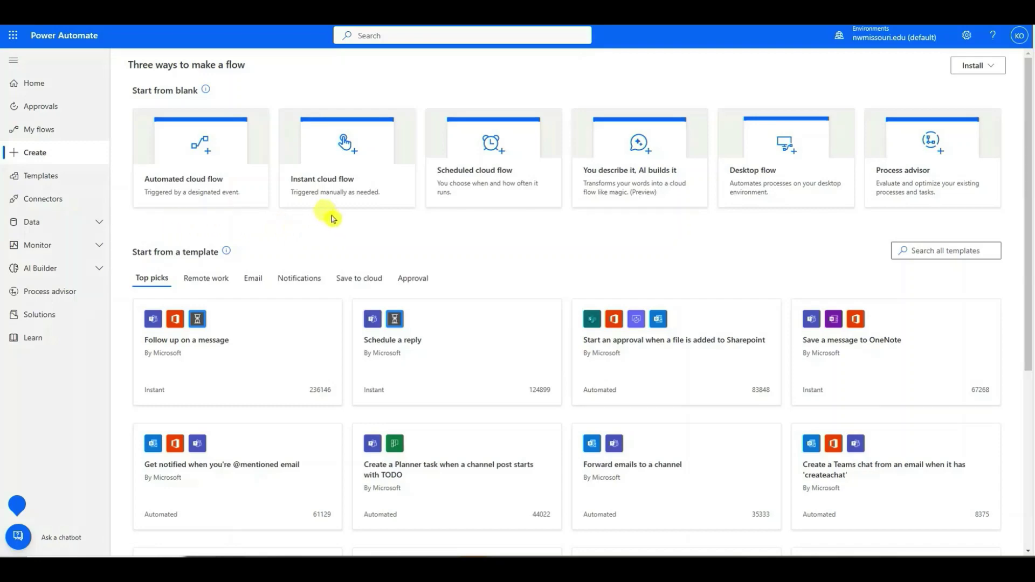
{"action": "left_click", "coordinate": [335, 183]}
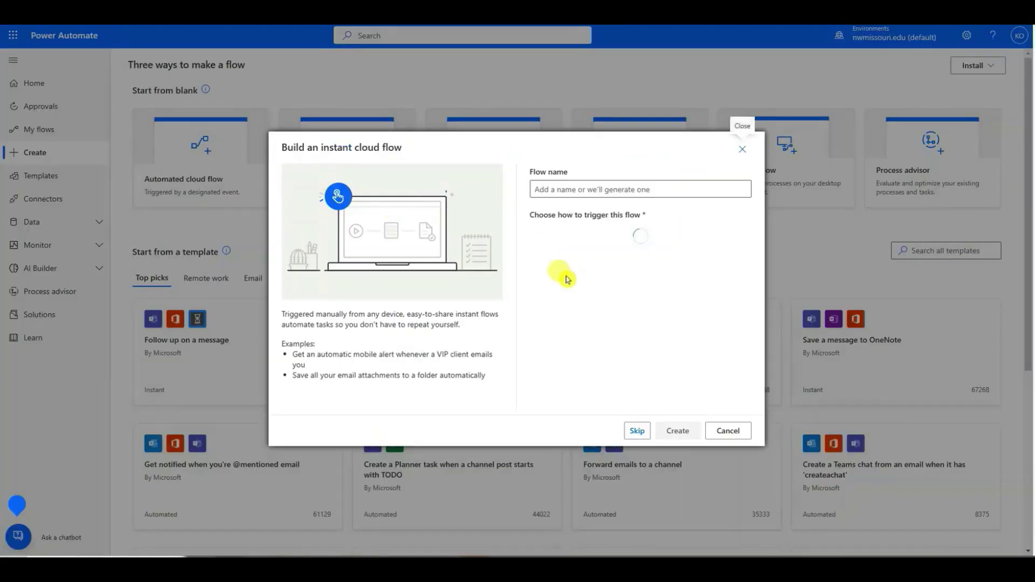
{"action": "left_click", "coordinate": [551, 192]}
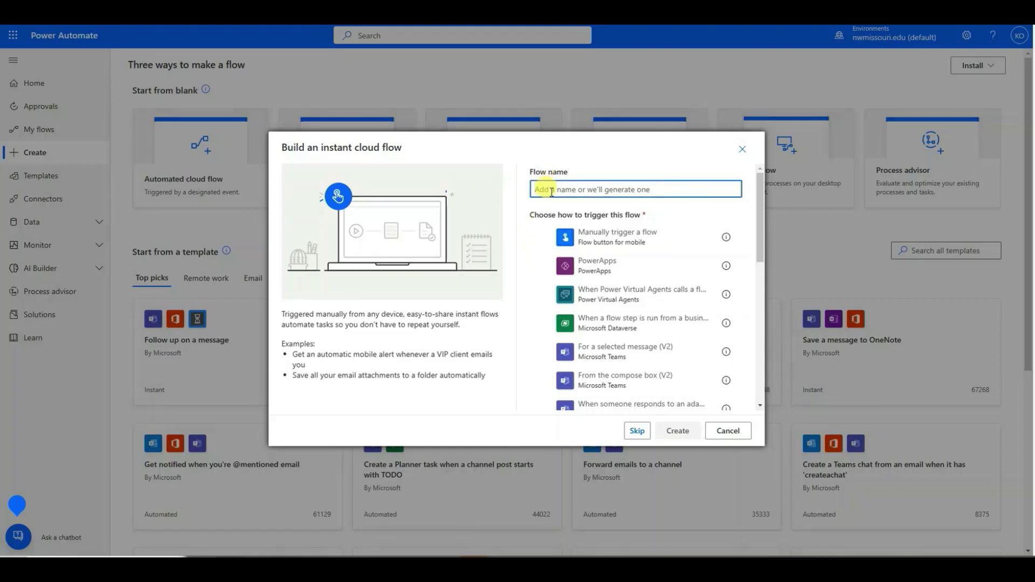
{"action": "type", "text": "Pa"}
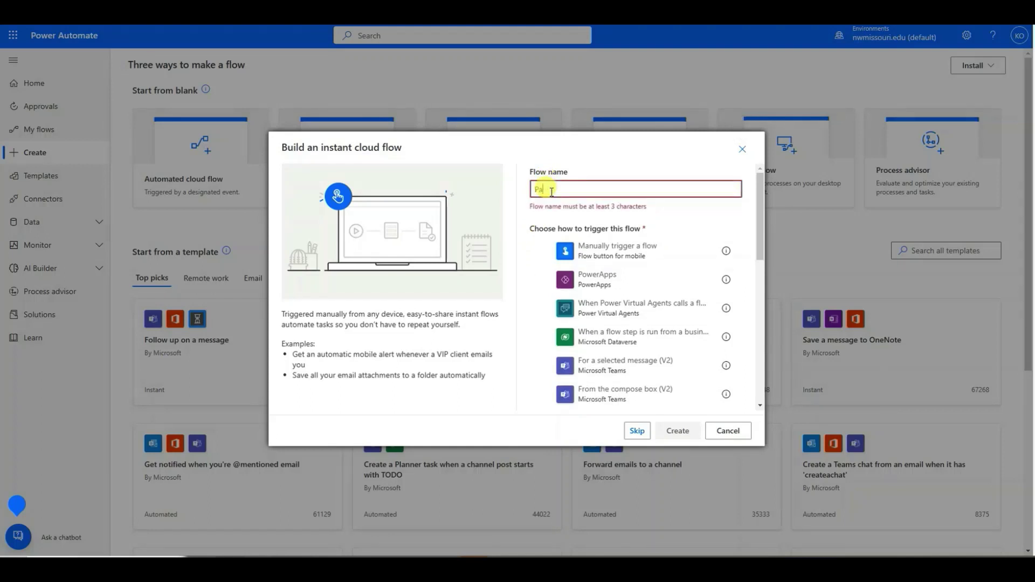
{"action": "type", "text": "rallel"}
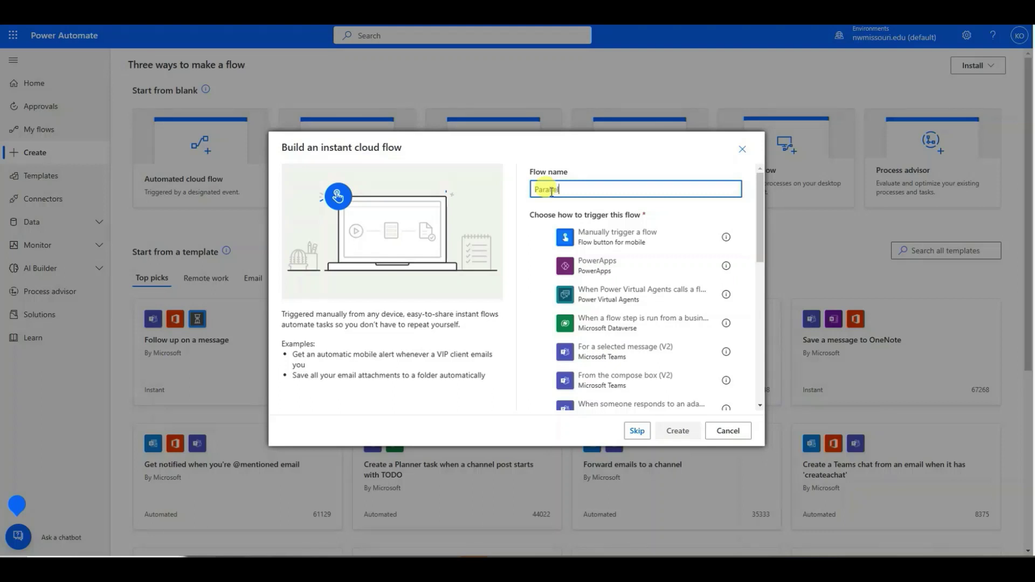
{"action": "type", "text": " Branch Demo"}
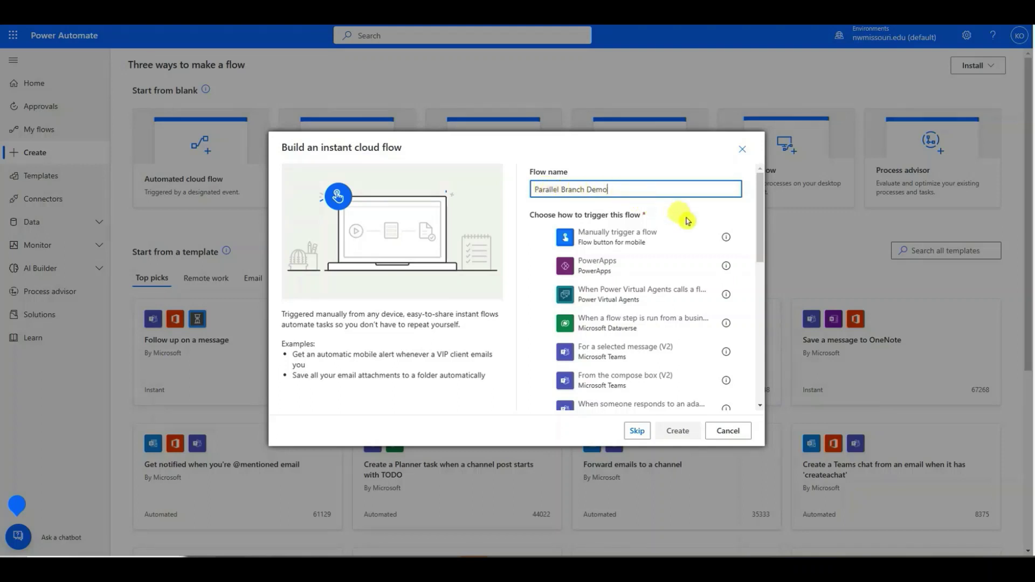
{"action": "left_click", "coordinate": [681, 245]}
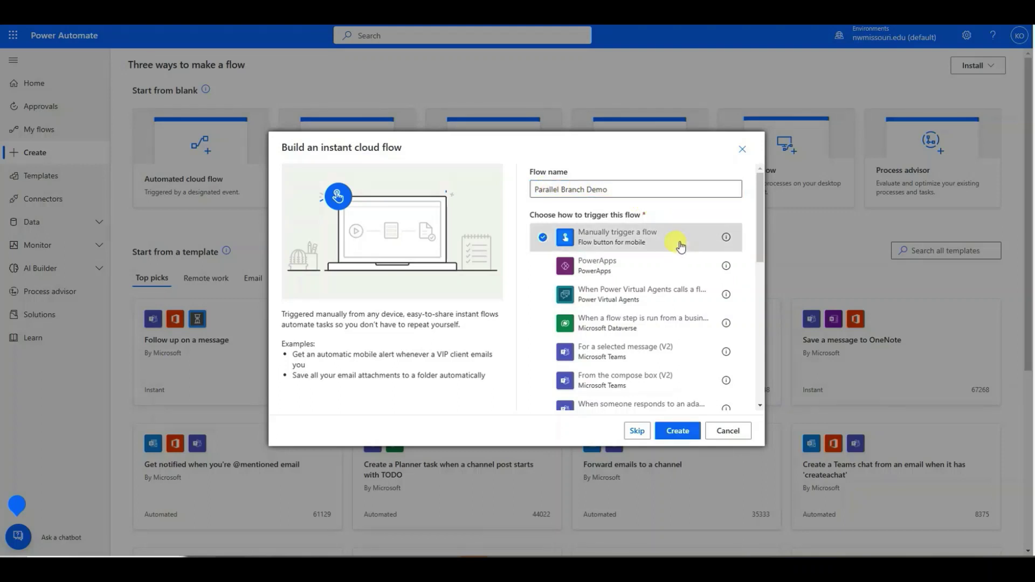
{"action": "left_click", "coordinate": [678, 431]}
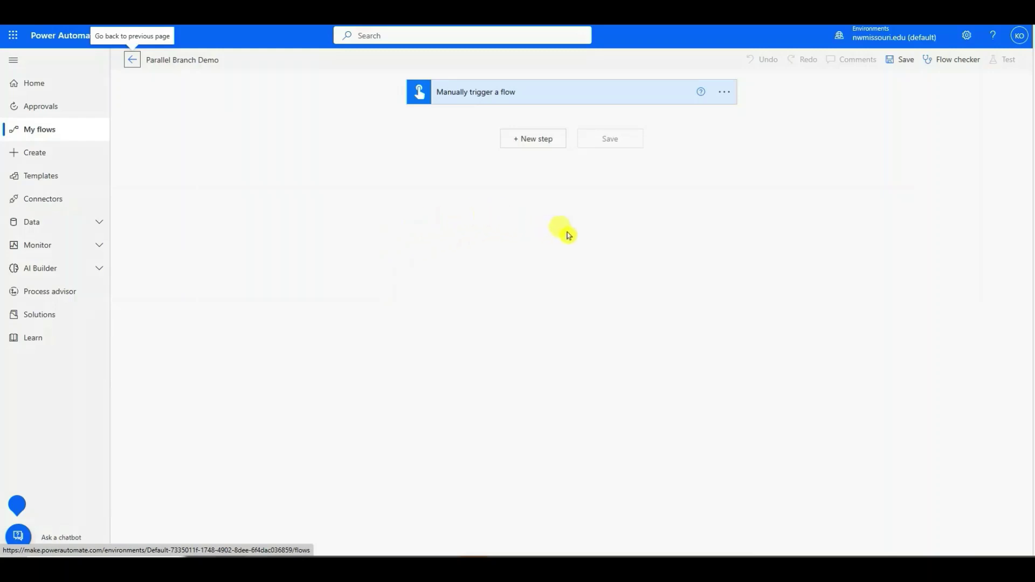
Add a SharePoint Get items action after the trigger, with the Test97 site as site address and MyLocation as the list
{"action": "left_click", "coordinate": [541, 140]}
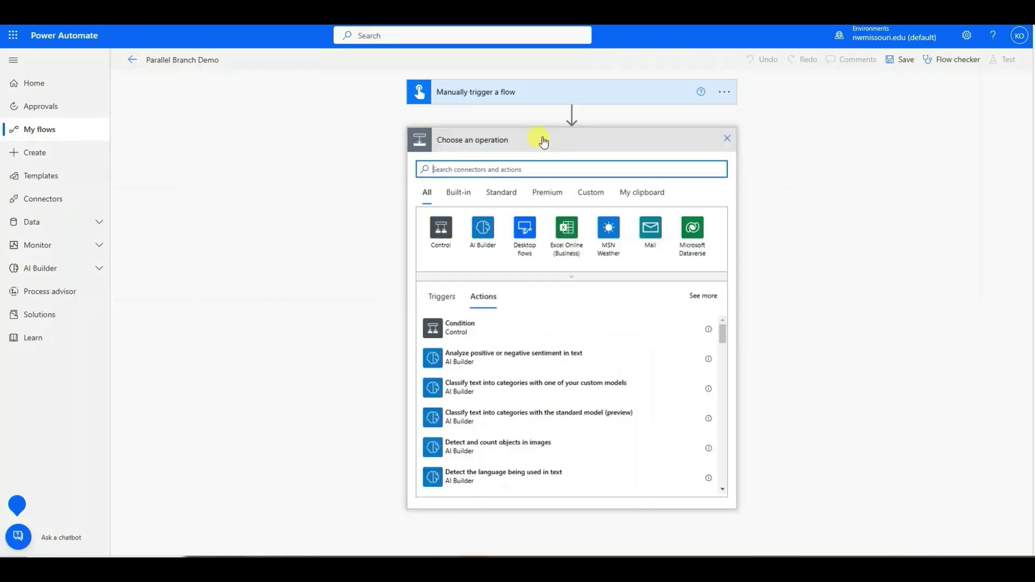
{"action": "type", "text": "sharepoint"}
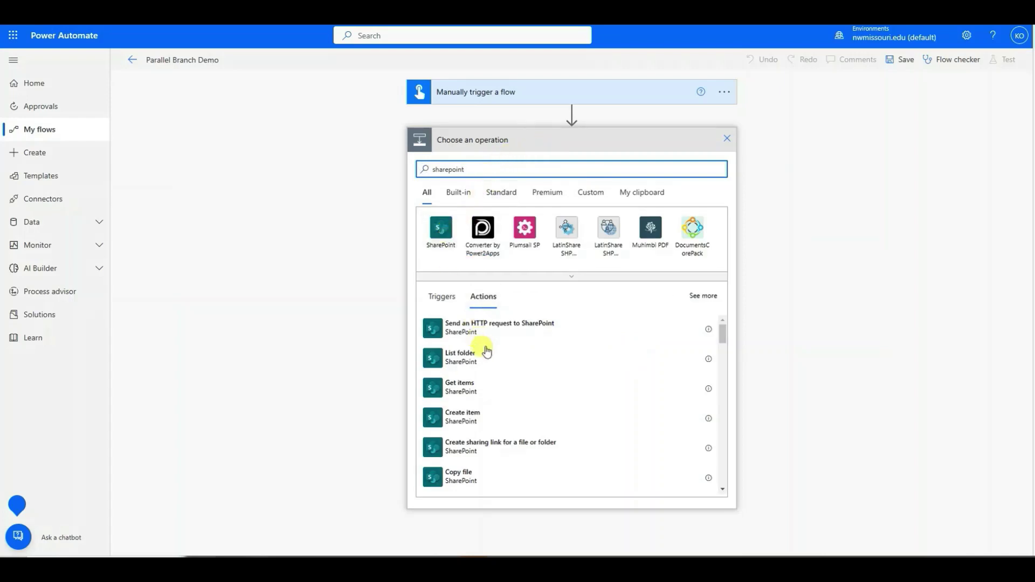
{"action": "left_click", "coordinate": [469, 398]}
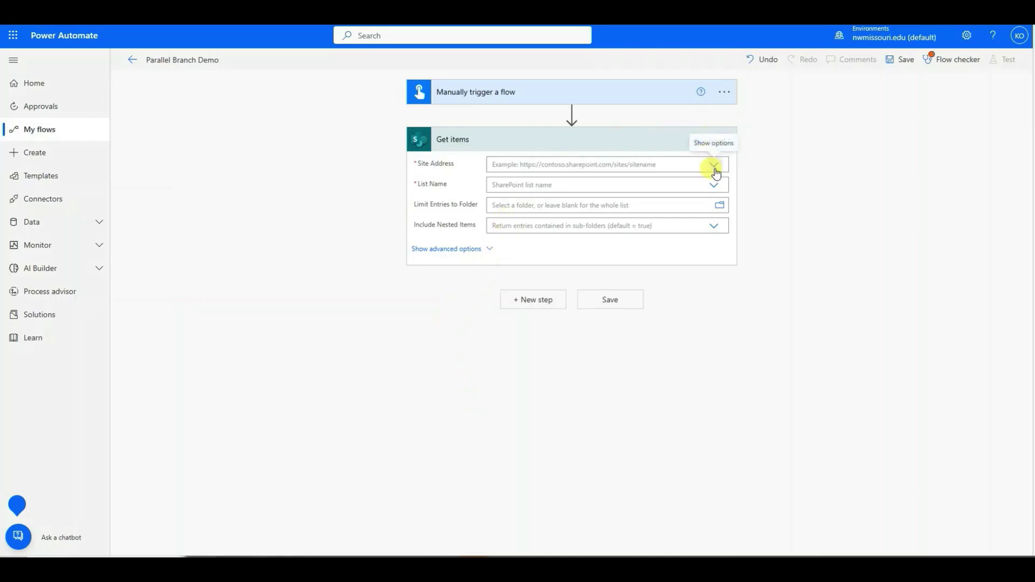
{"action": "left_click", "coordinate": [714, 170]}
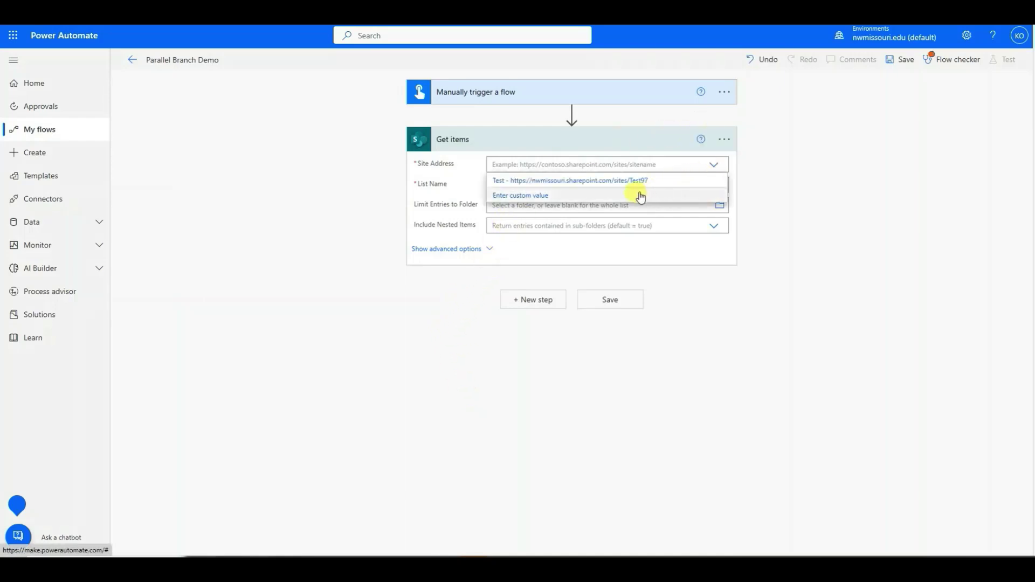
{"action": "left_click", "coordinate": [627, 181]}
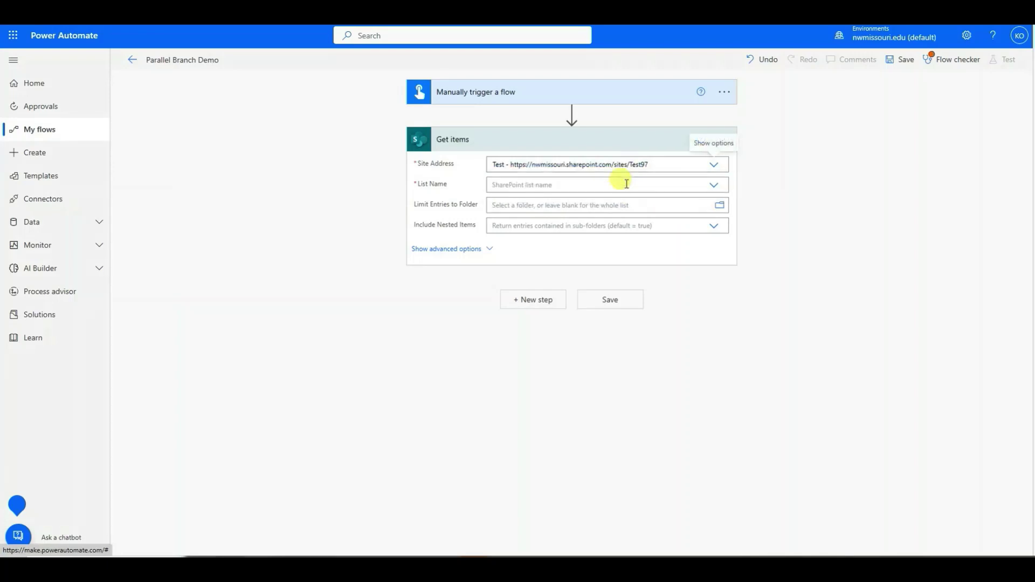
{"action": "left_click", "coordinate": [718, 185]}
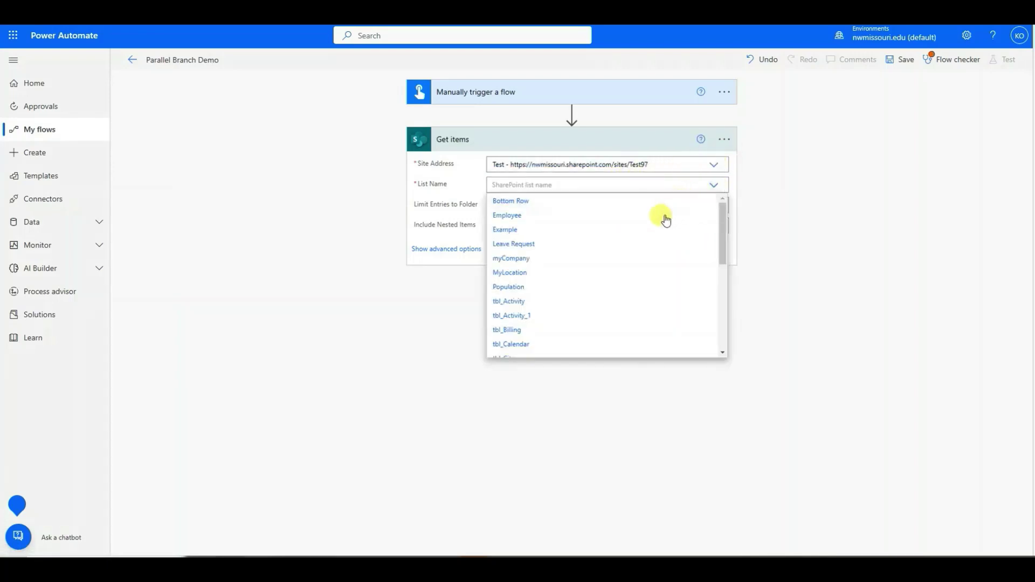
{"action": "left_click", "coordinate": [622, 276]}
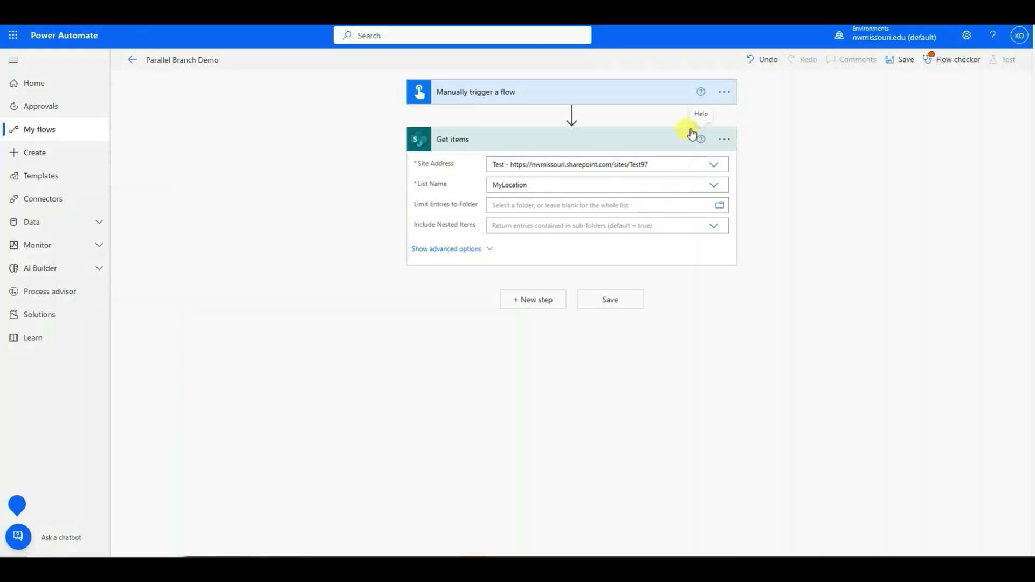
Rename the MyLocation Get items action as "My Location SharePoint List" and collapse its card
{"action": "left_click", "coordinate": [724, 139]}
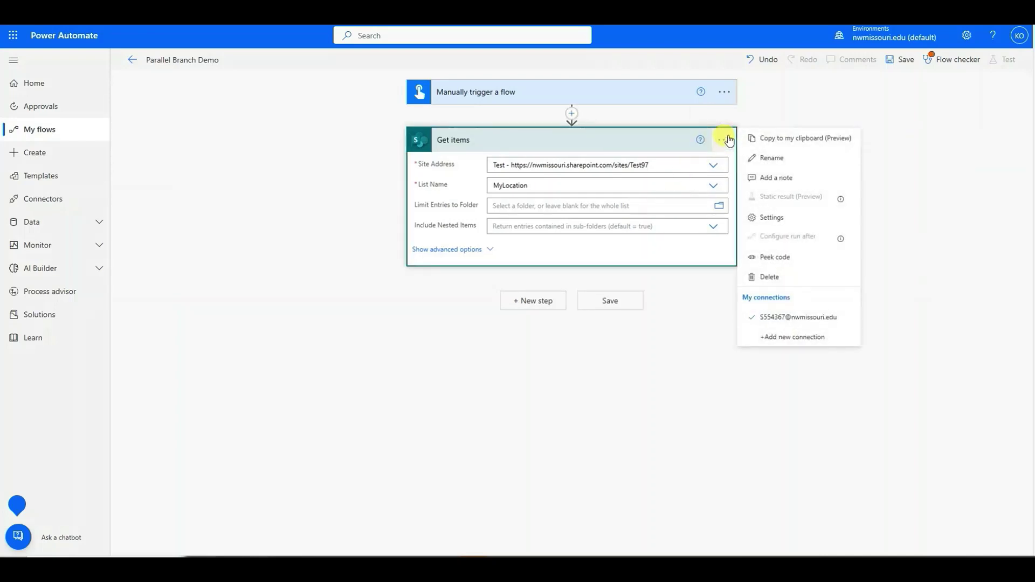
{"action": "left_click", "coordinate": [781, 157]}
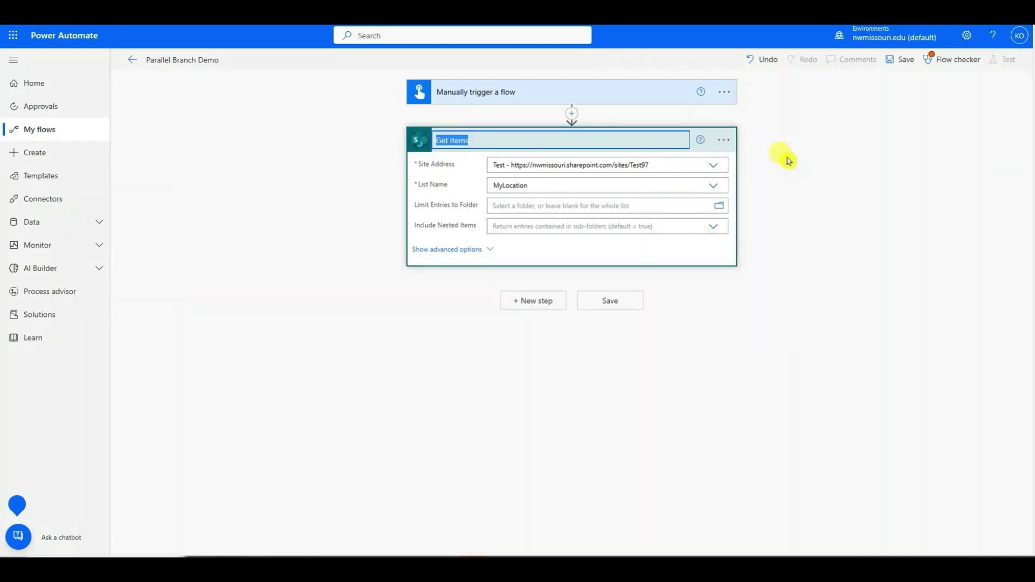
{"action": "type", "text": "My Loca"}
{"action": "type", "text": "tion SharePoint List"}
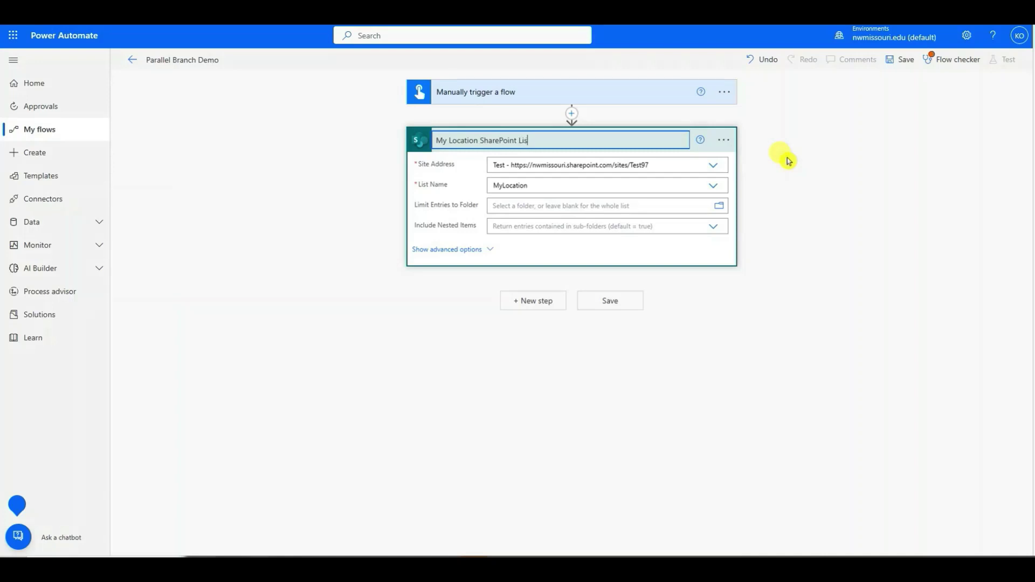
{"action": "left_click", "coordinate": [768, 210]}
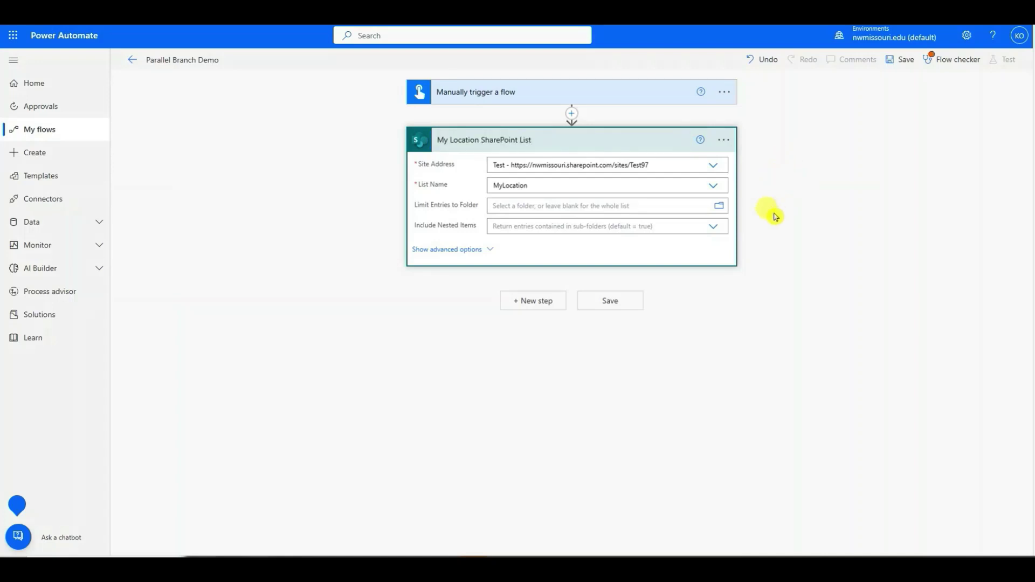
{"action": "left_click", "coordinate": [644, 143]}
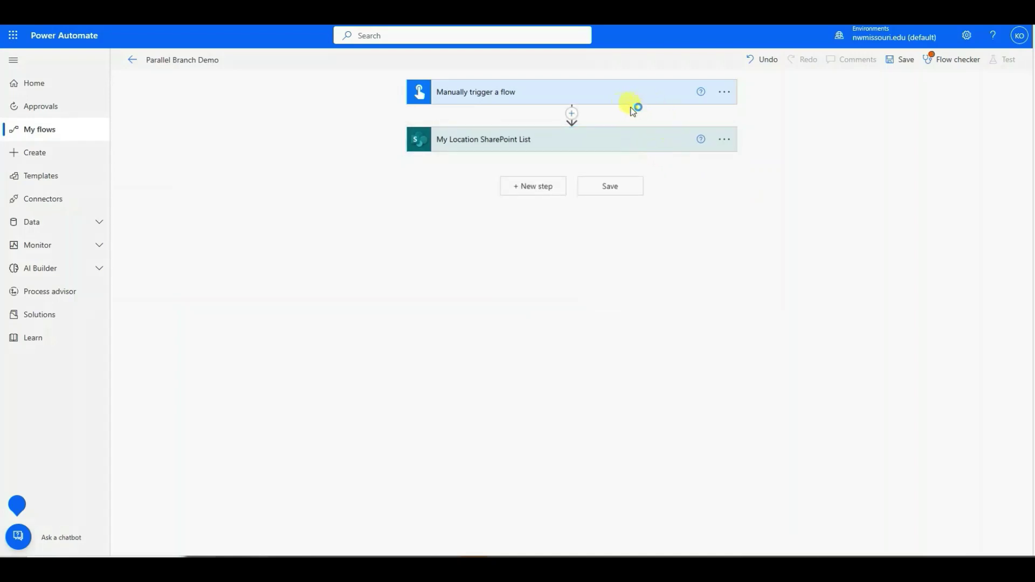
Add a parallel branch directly below the manual trigger with a SharePoint Get items action in it
{"action": "left_click", "coordinate": [572, 113]}
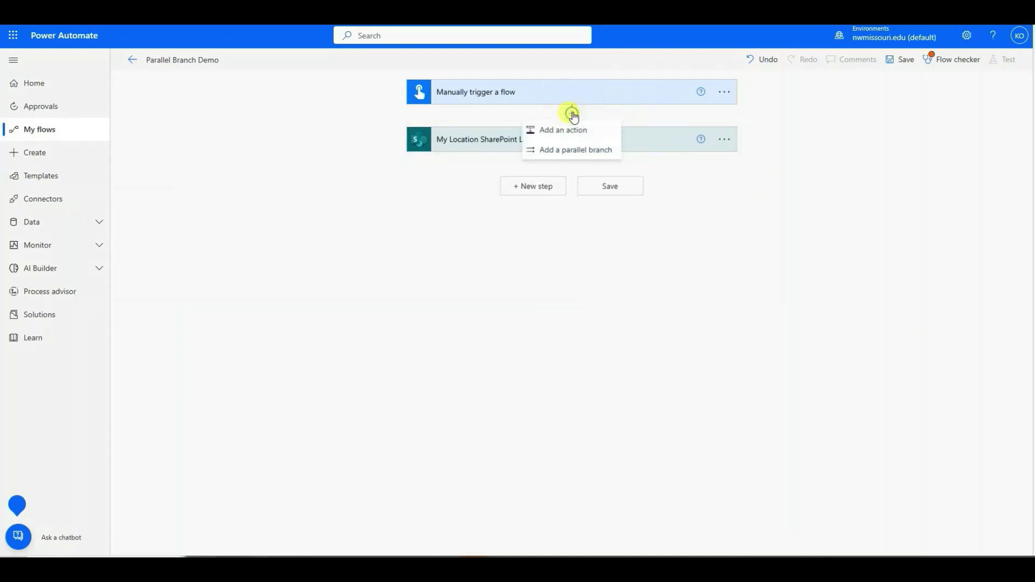
{"action": "left_click", "coordinate": [571, 151]}
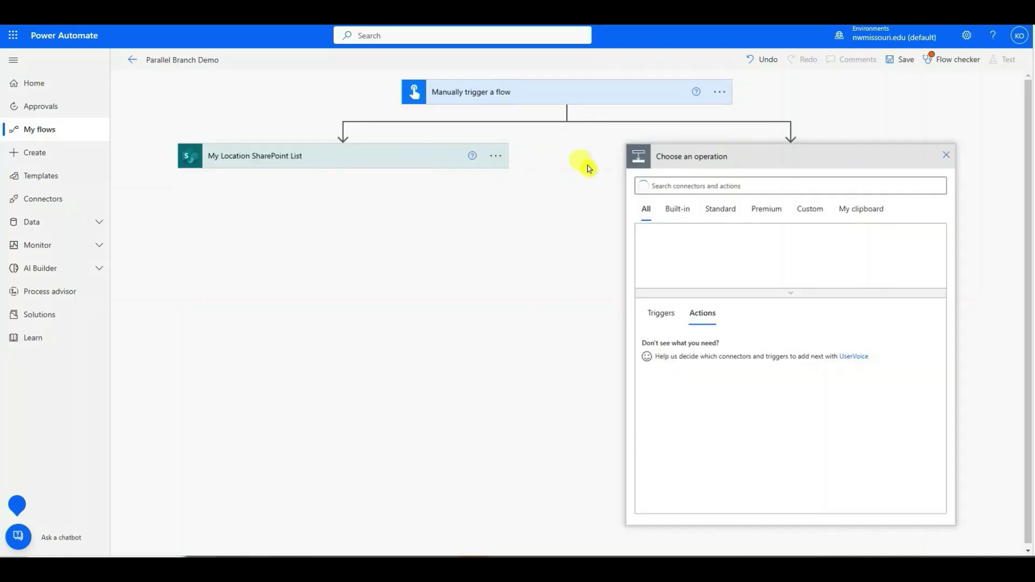
{"action": "left_click", "coordinate": [688, 178]}
{"action": "type", "text": "sharepoint"}
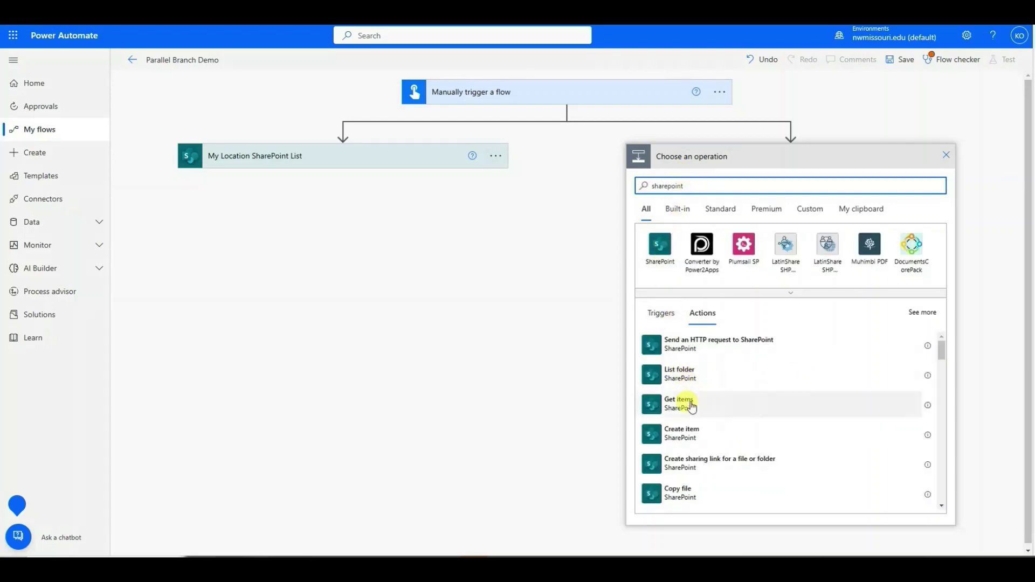
{"action": "left_click", "coordinate": [685, 405]}
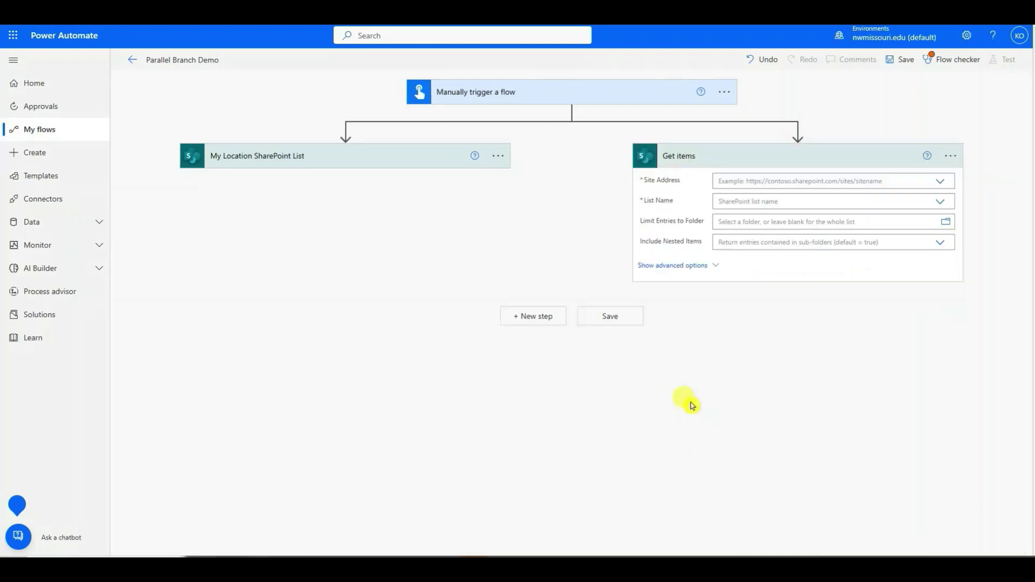
Set the new branch's Get items action to the Test97 site address and the Population list
{"action": "left_click", "coordinate": [939, 189]}
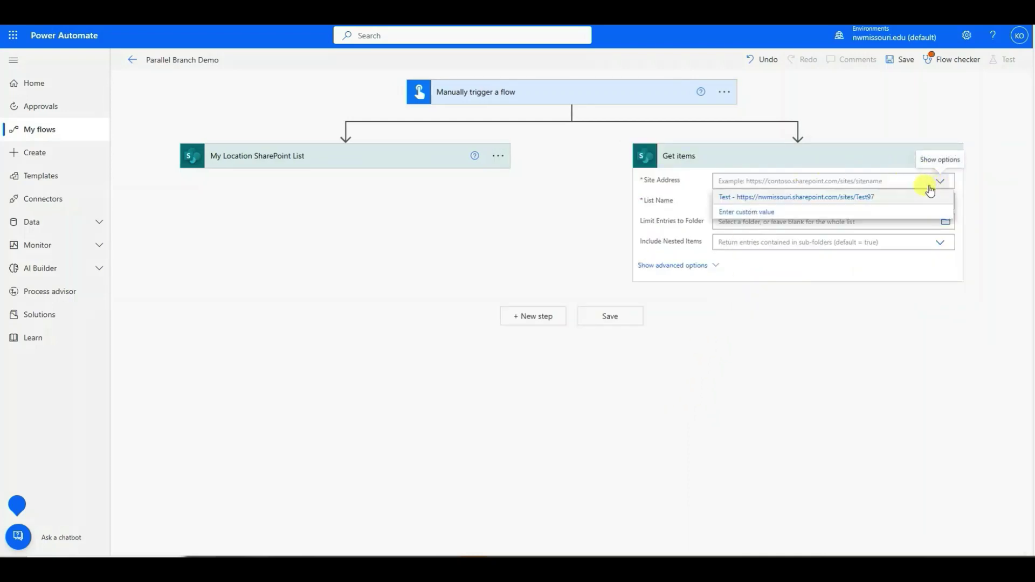
{"action": "left_click", "coordinate": [873, 197]}
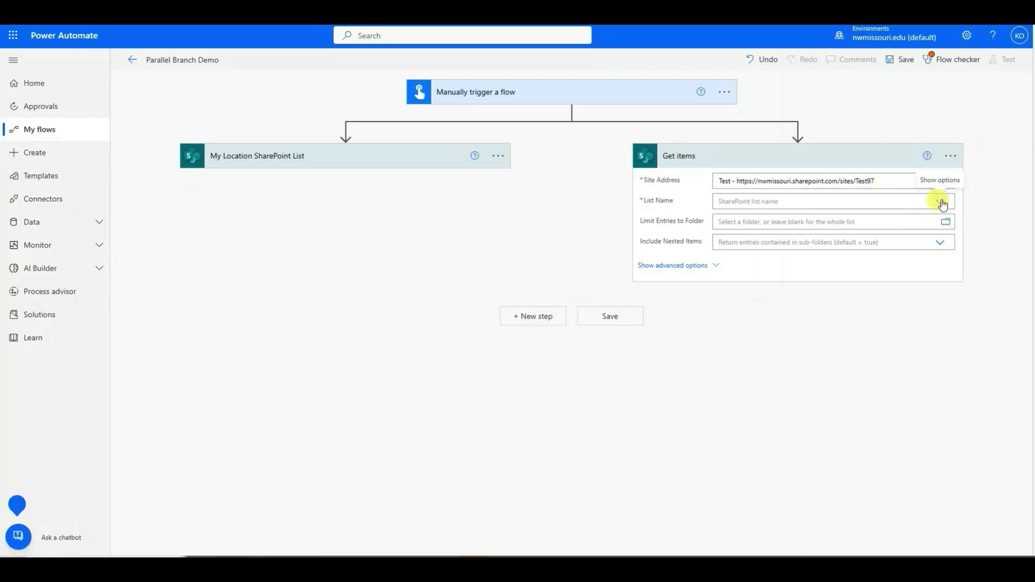
{"action": "left_click", "coordinate": [941, 204]}
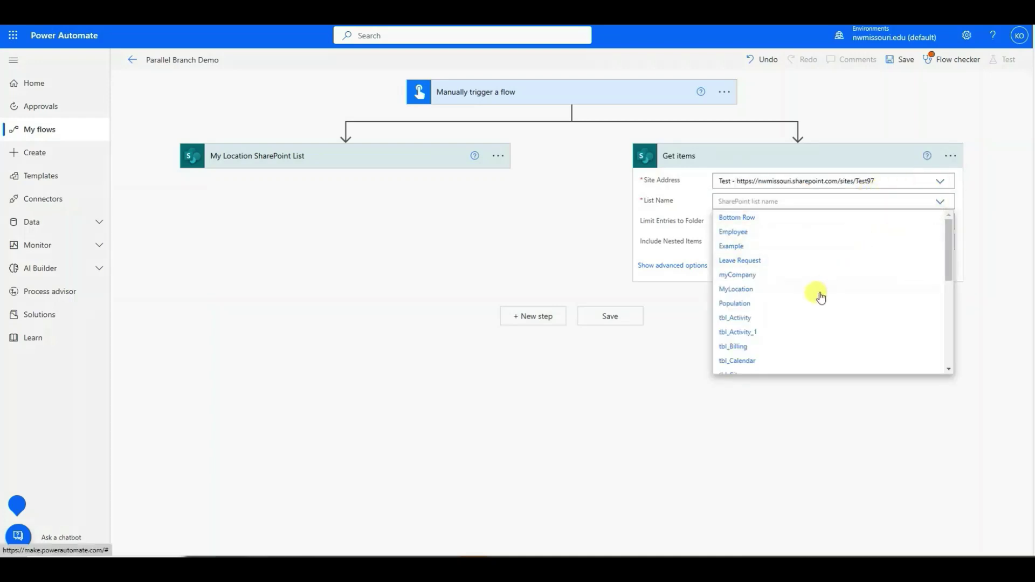
{"action": "left_click", "coordinate": [799, 310]}
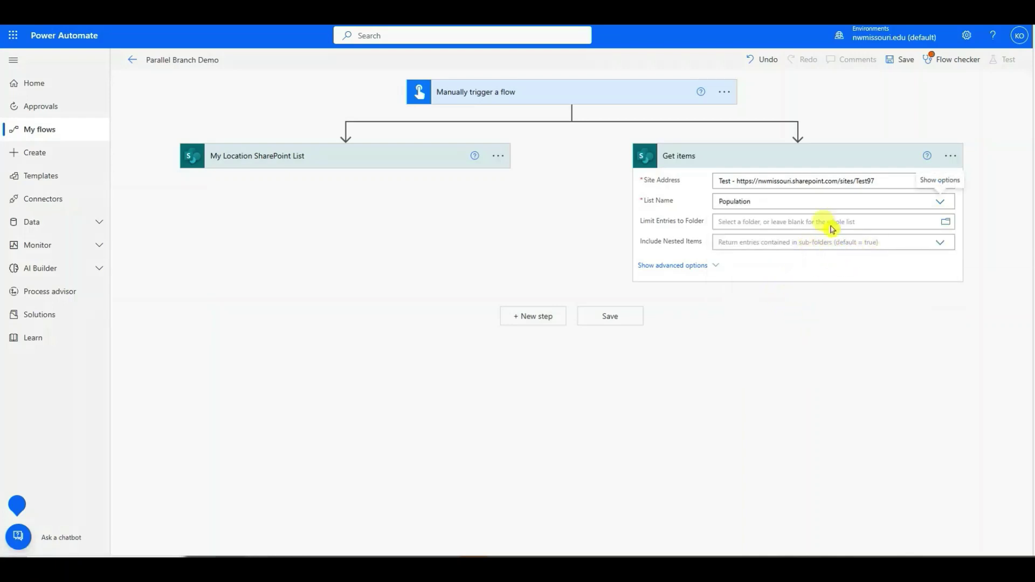
Rename the Population Get items action as "Population SharePoint List" and collapse its card
{"action": "left_click", "coordinate": [949, 158]}
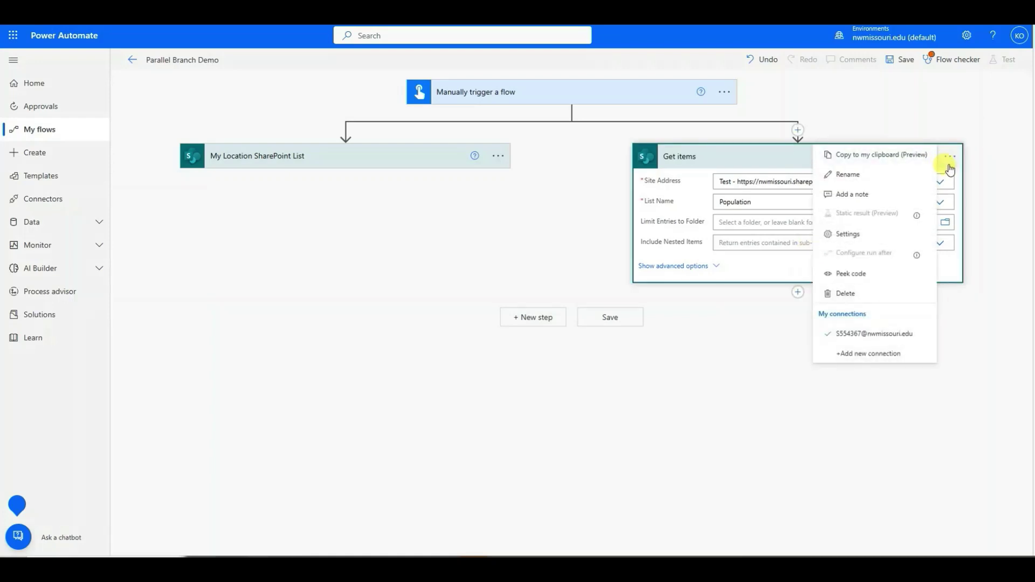
{"action": "left_click", "coordinate": [900, 179]}
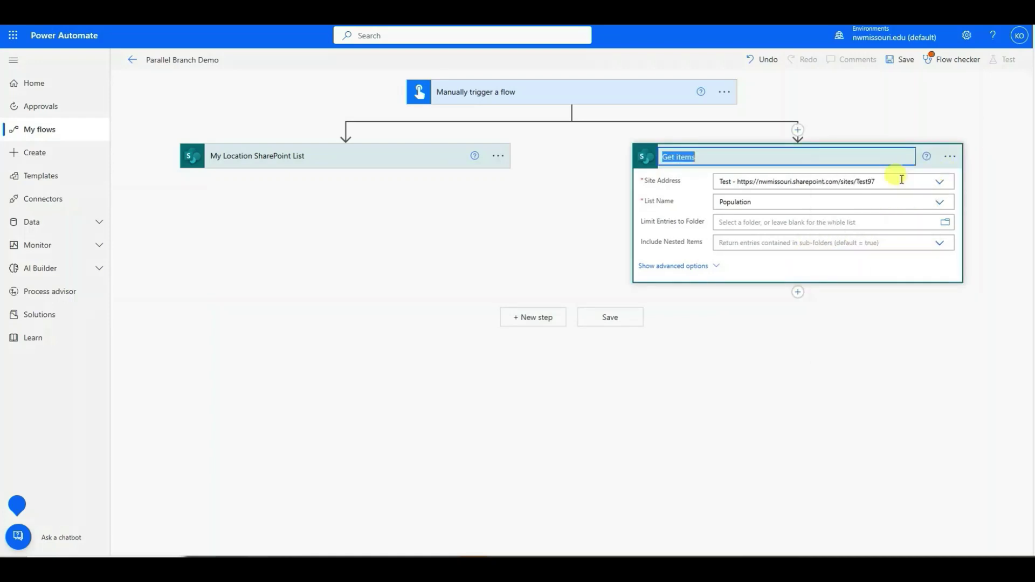
{"action": "type", "text": "Pop"}
{"action": "type", "text": "ulation SharePoint Li"}
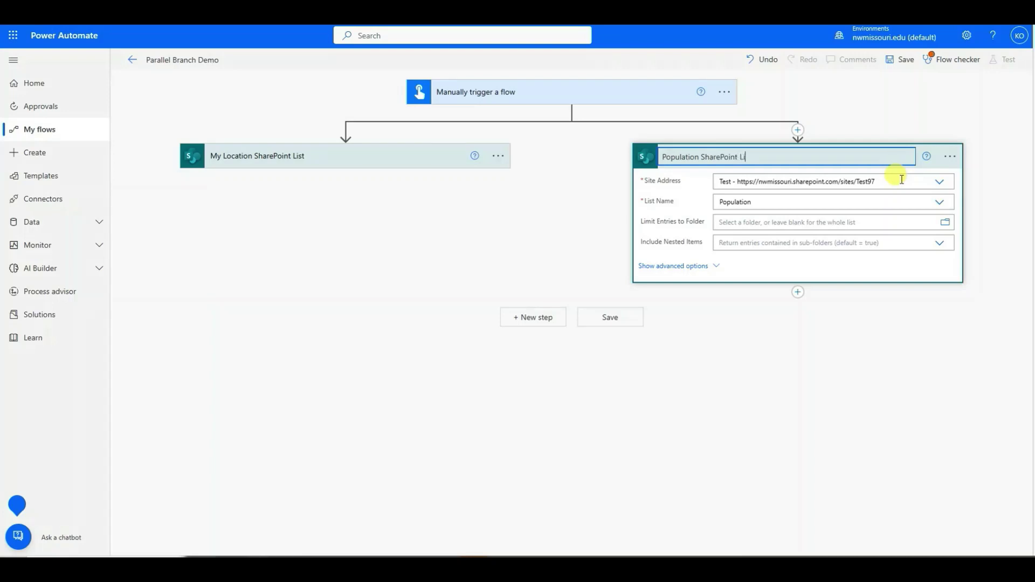
{"action": "type", "text": "st"}
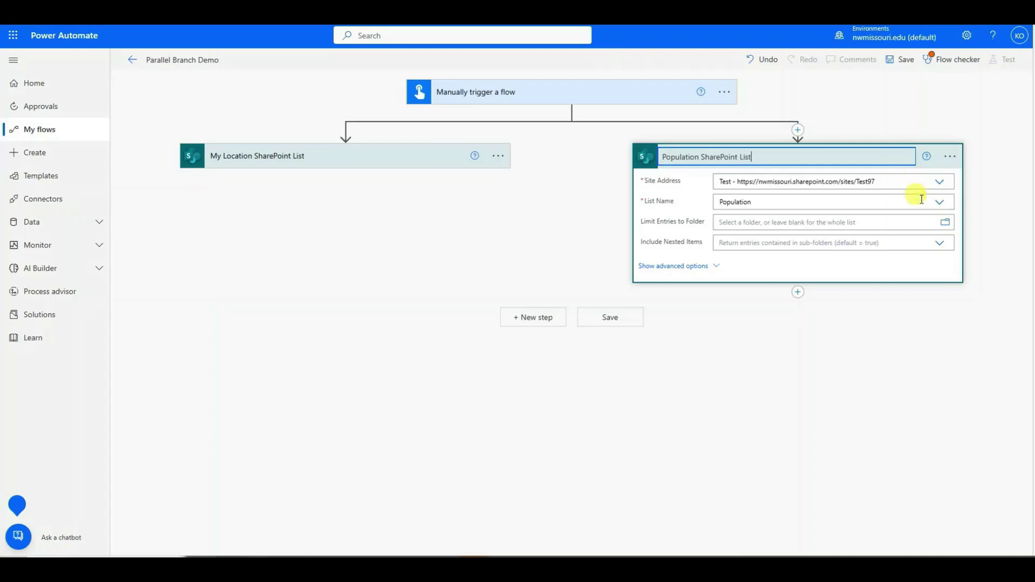
{"action": "left_click", "coordinate": [899, 294]}
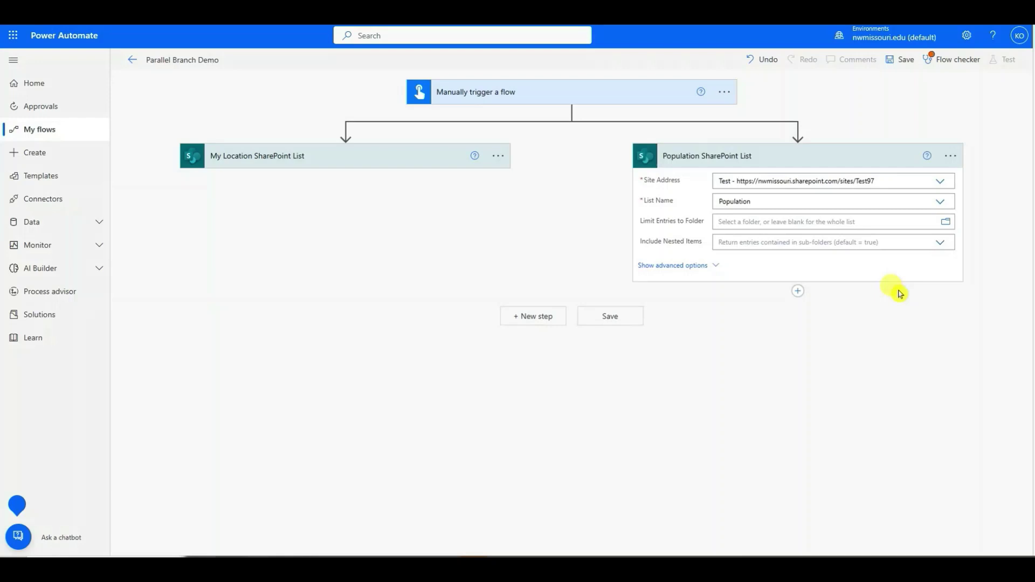
{"action": "left_click", "coordinate": [862, 157]}
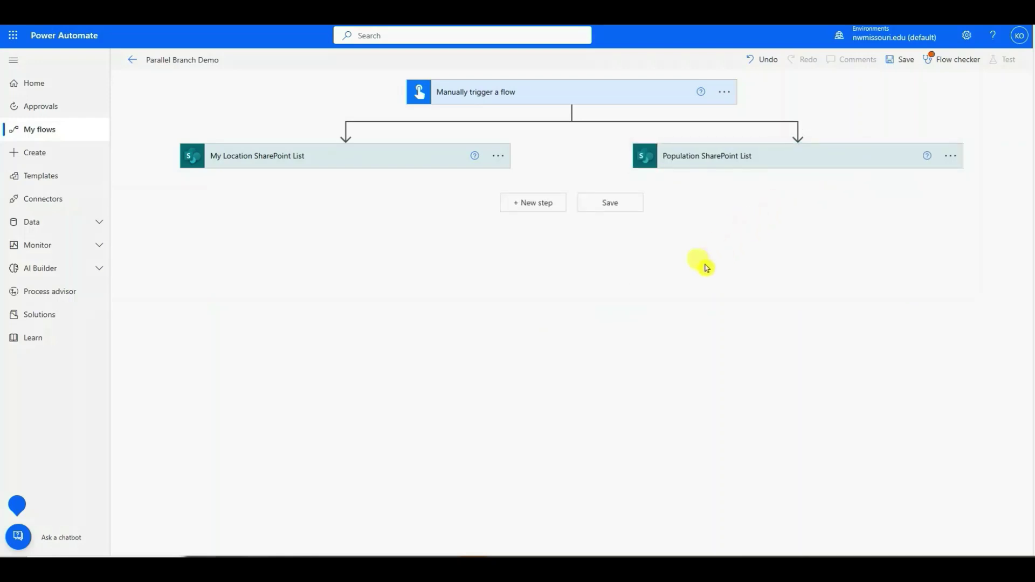
Add a Data Operation Create CSV table action below both branches, with the My Location SharePoint List value as its From input
{"action": "left_click", "coordinate": [538, 204]}
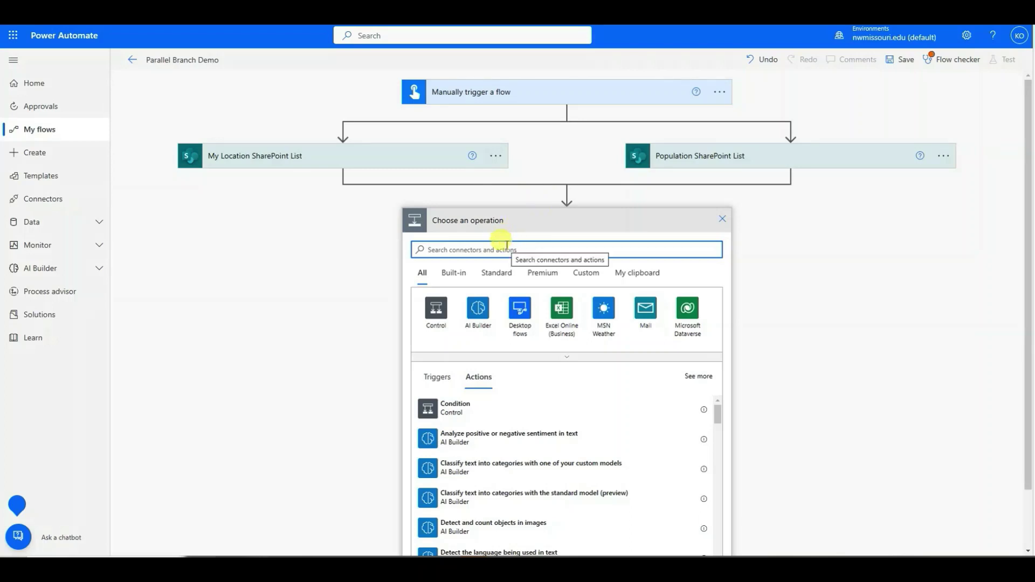
{"action": "type", "text": "c"}
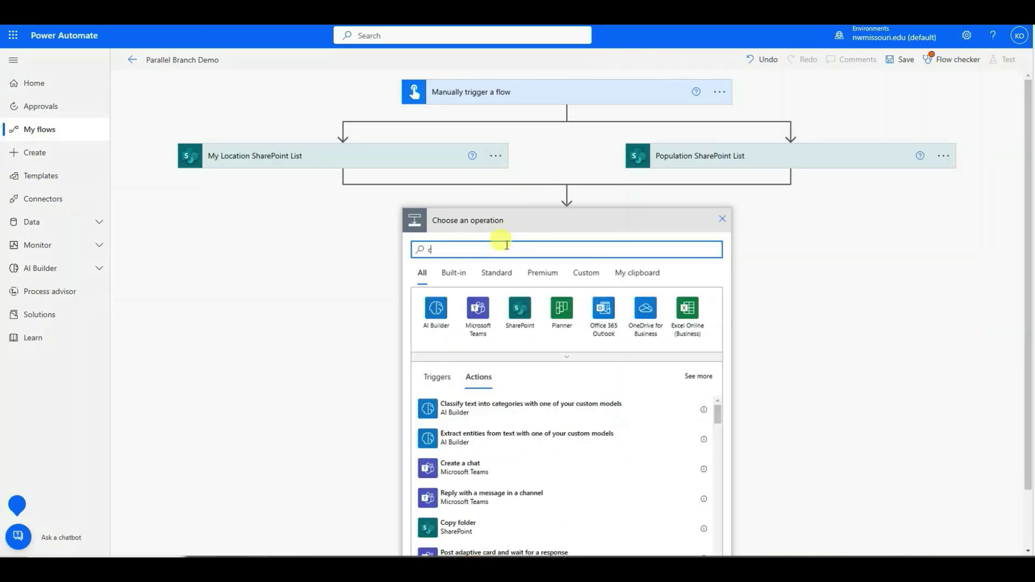
{"action": "type", "text": "reate csv t"}
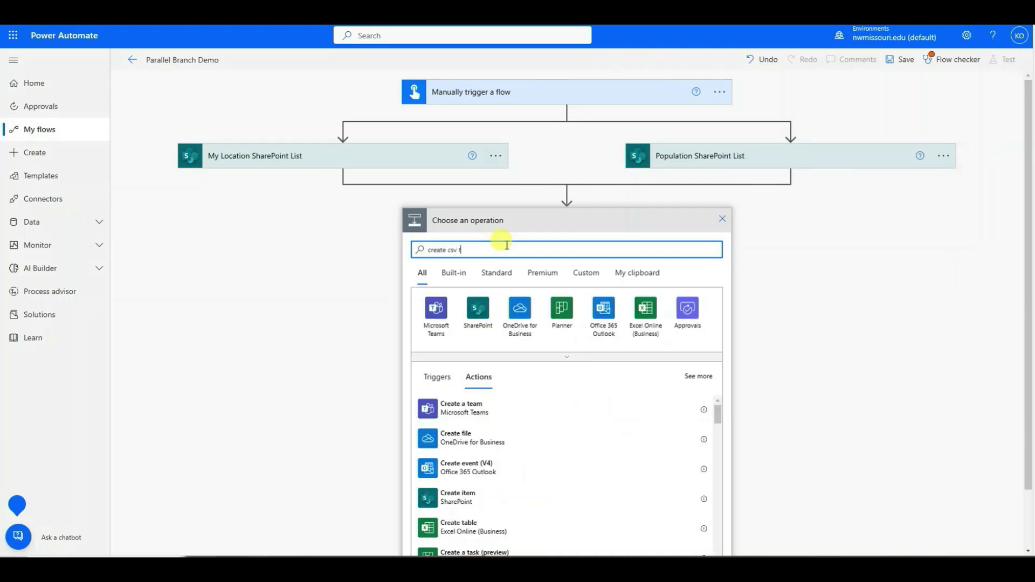
{"action": "type", "text": "able"}
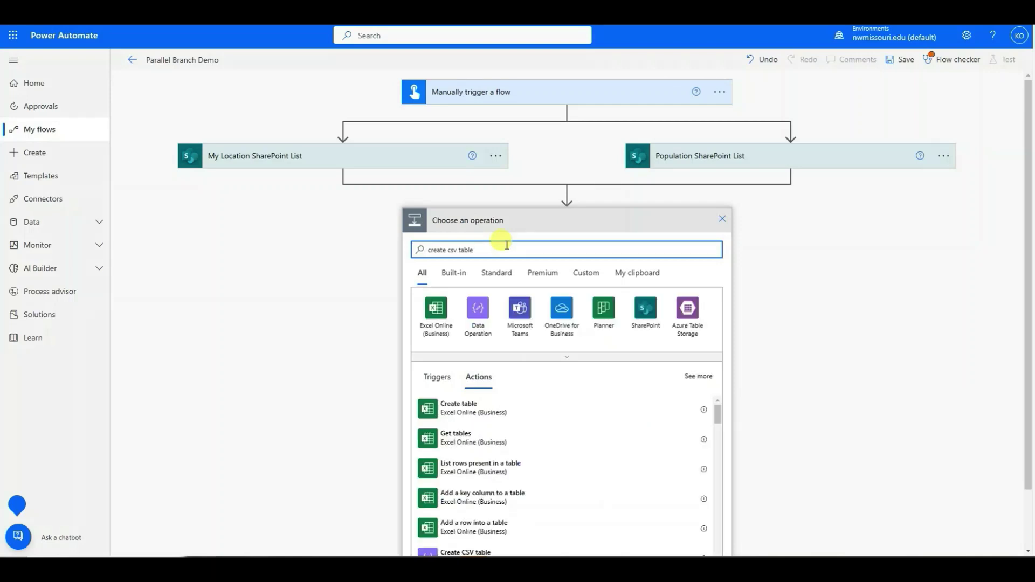
{"action": "left_click", "coordinate": [478, 309]}
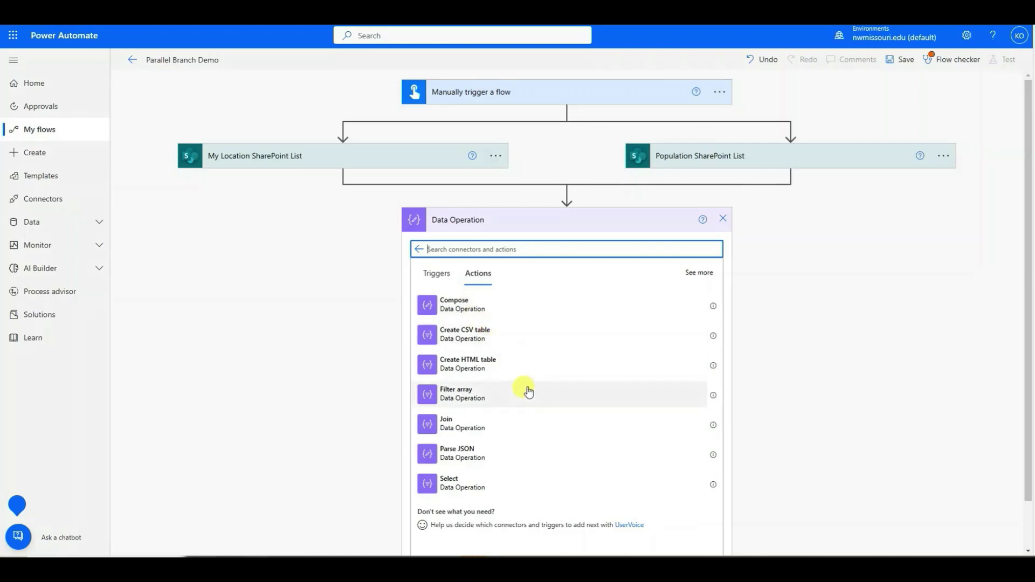
{"action": "left_click", "coordinate": [472, 339]}
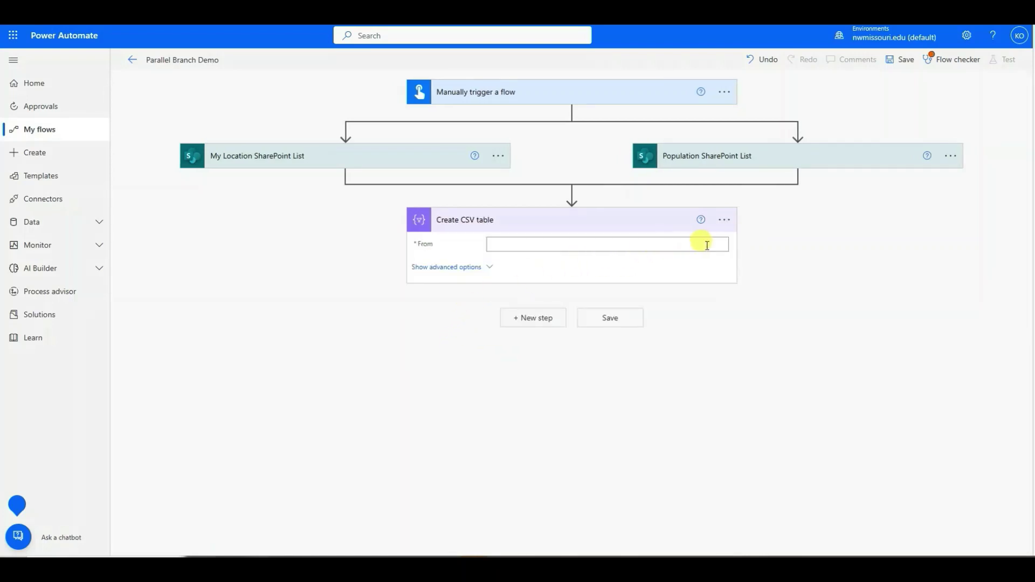
{"action": "left_click", "coordinate": [690, 246]}
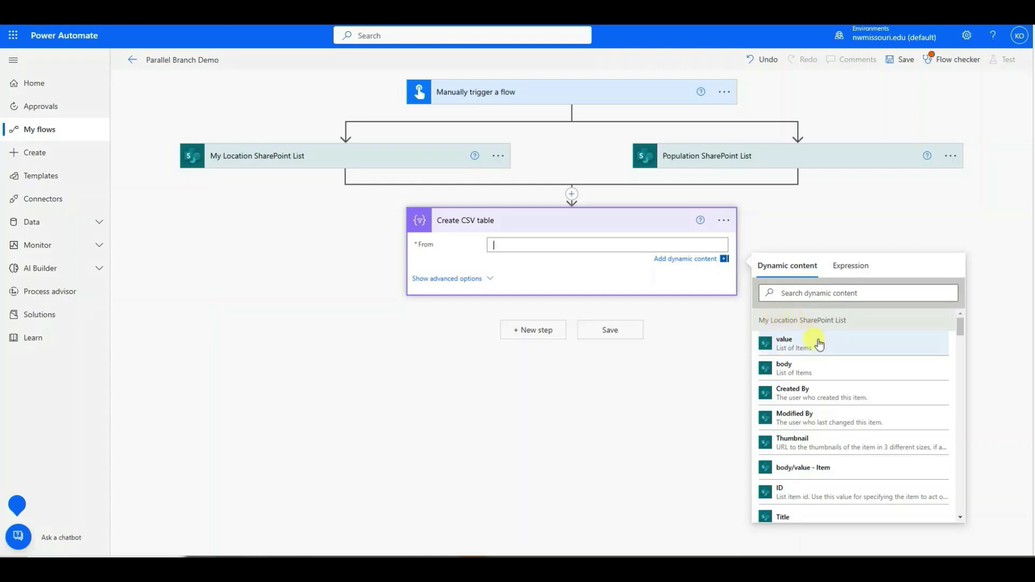
{"action": "left_click", "coordinate": [791, 347]}
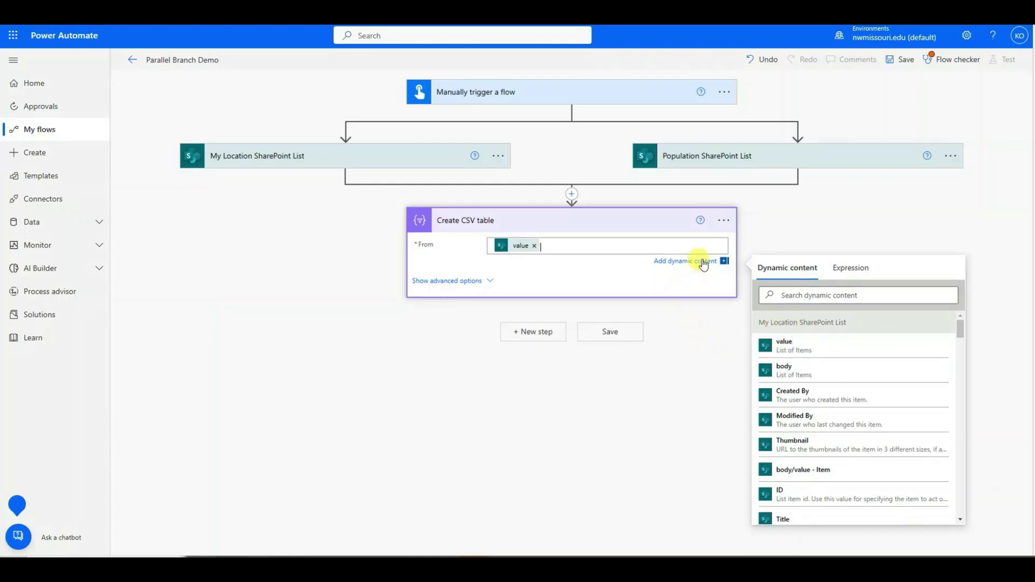
Rename the Create CSV table action below both branches as "Create CSV table from My Location"
{"action": "left_click", "coordinate": [724, 221]}
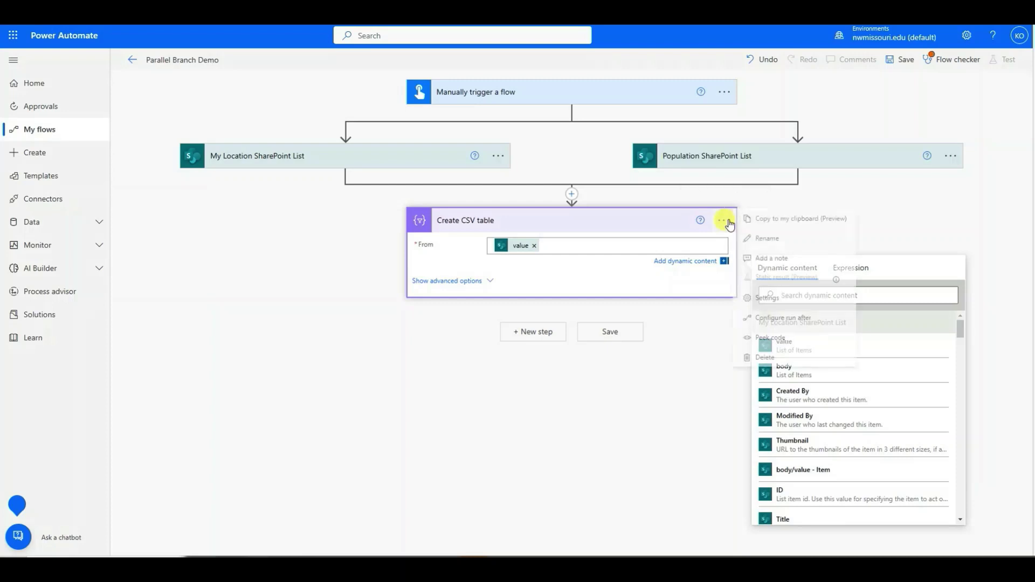
{"action": "left_click", "coordinate": [765, 238]}
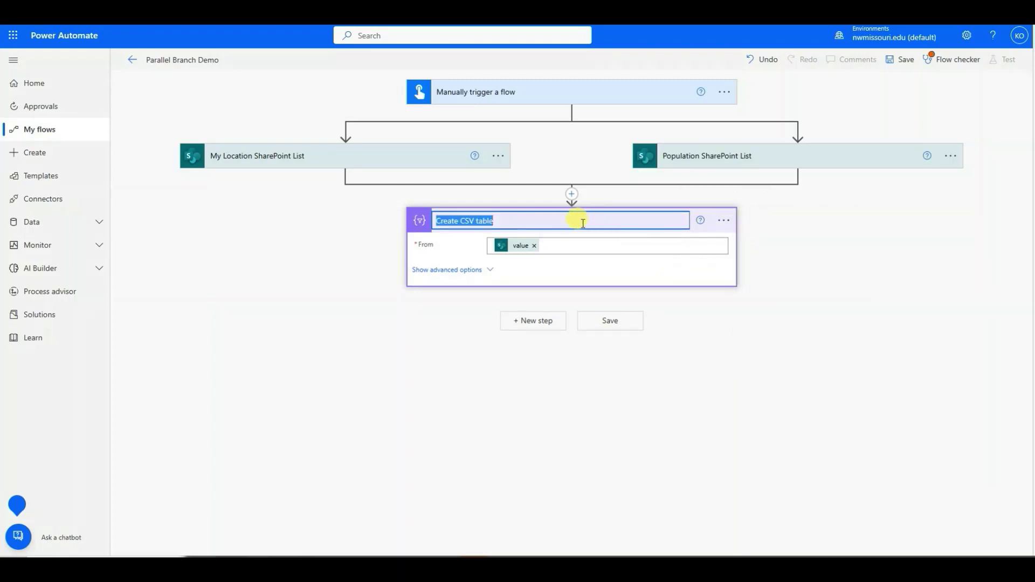
{"action": "left_click", "coordinate": [543, 218]}
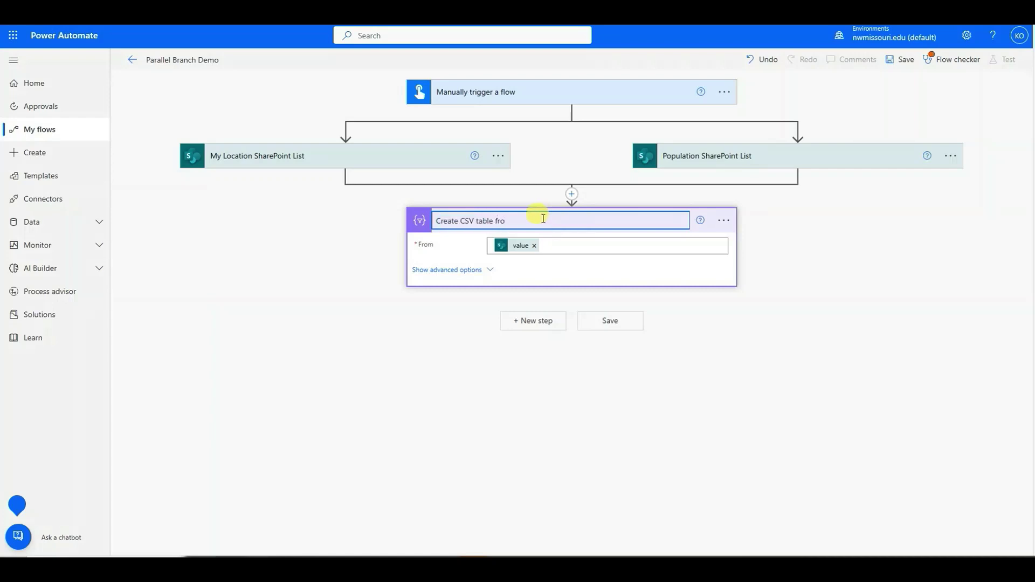
{"action": "type", "text": "from My Location"}
{"action": "left_click", "coordinate": [692, 267]}
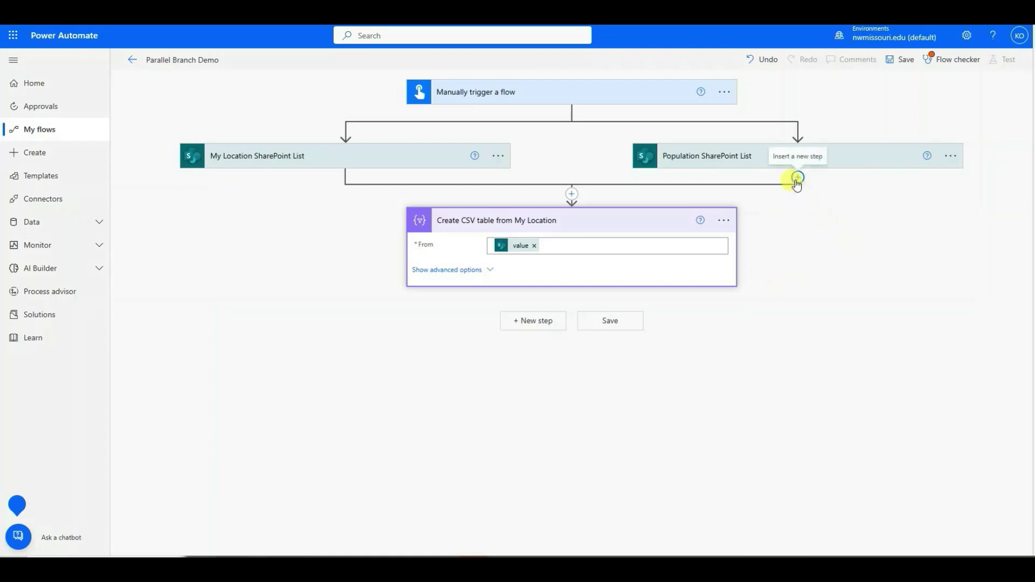
Insert a Create CSV table action directly below Population SharePoint List, with that list's value as its From input
{"action": "left_click", "coordinate": [797, 181]}
{"action": "left_click", "coordinate": [791, 194]}
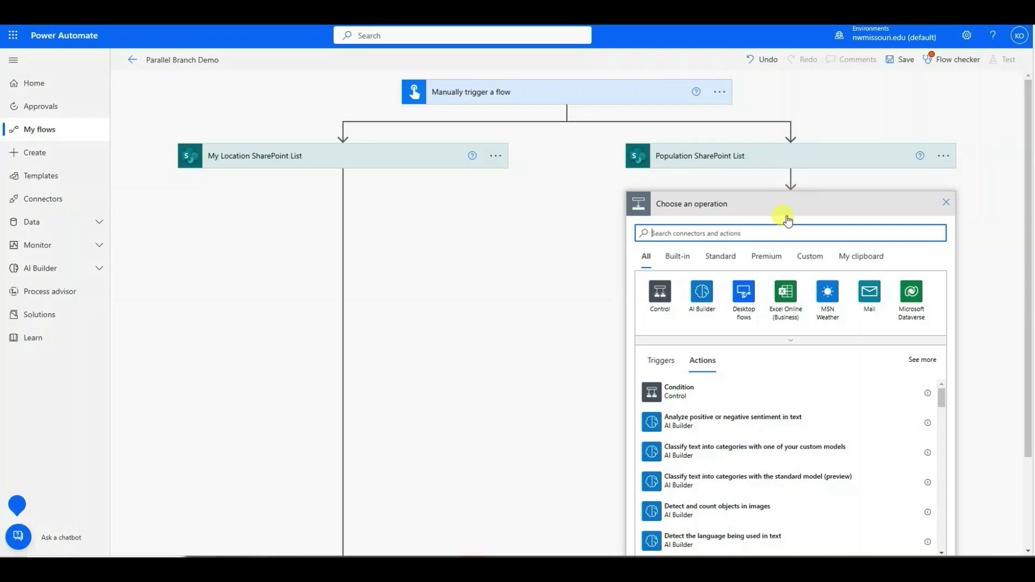
{"action": "type", "text": "create"}
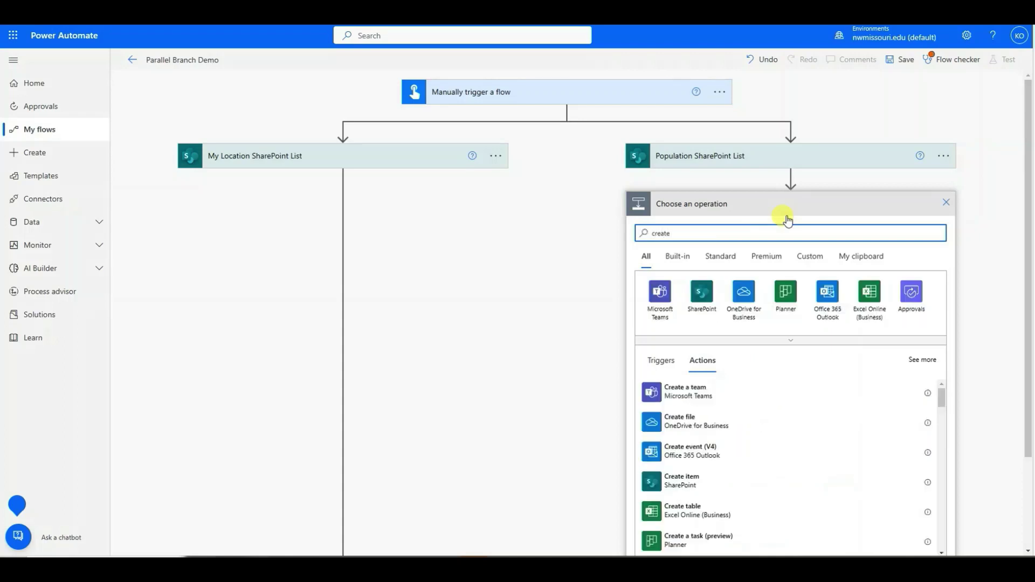
{"action": "type", "text": " csv table"}
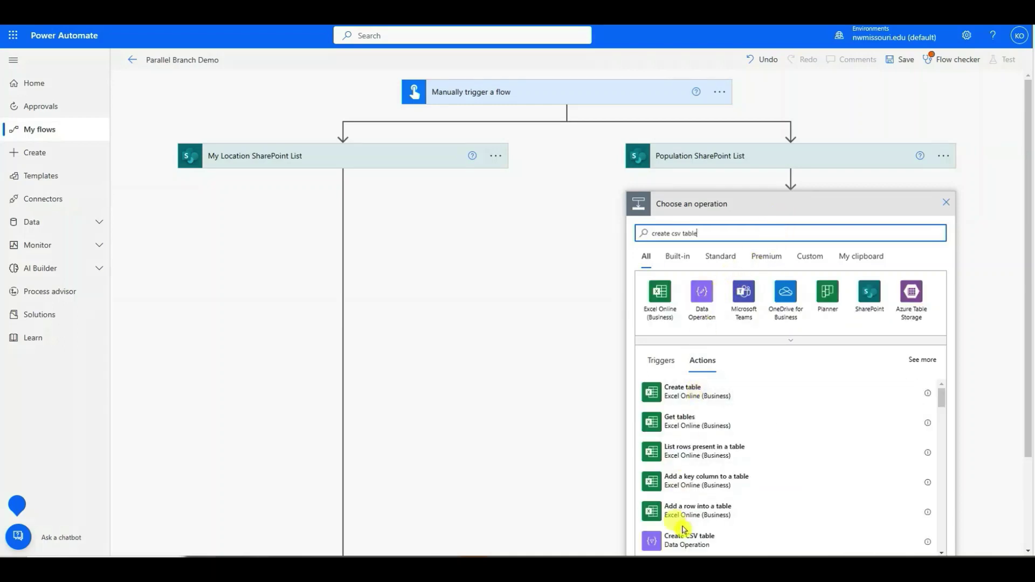
{"action": "left_click", "coordinate": [695, 544]}
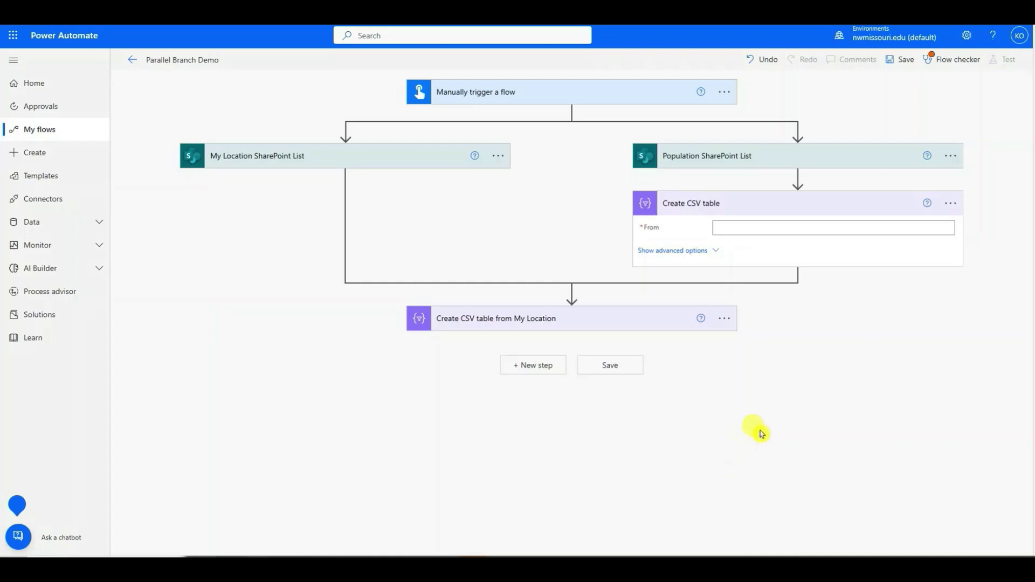
{"action": "left_click", "coordinate": [851, 223]}
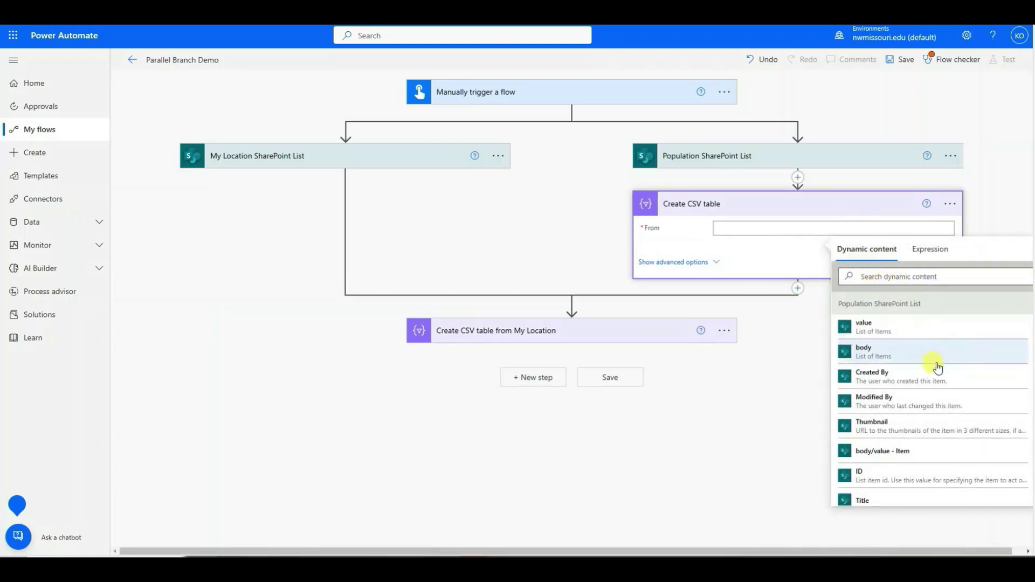
{"action": "left_click", "coordinate": [901, 335]}
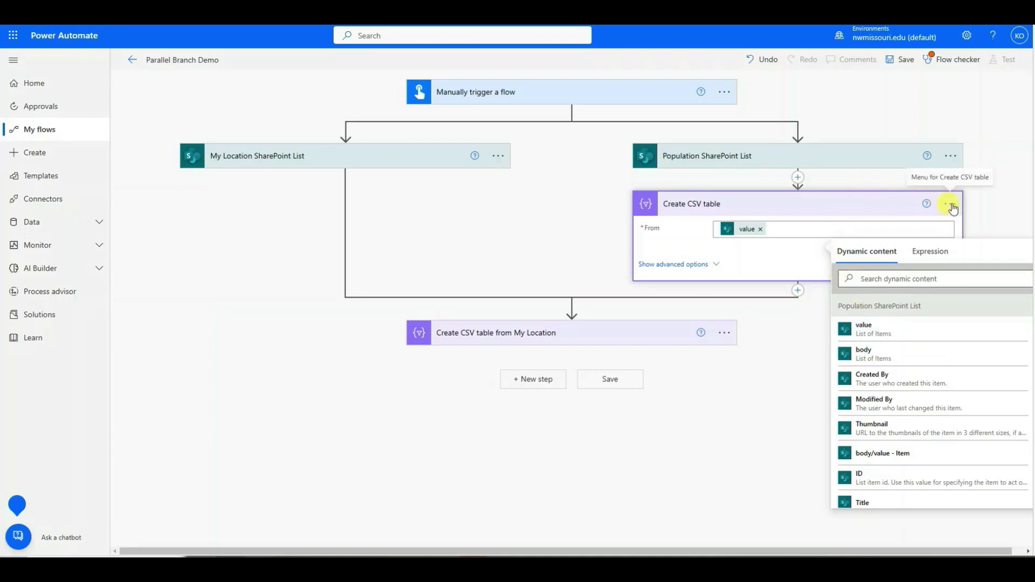
Rename the Population branch's CSV action as "Create CSV table from Population" and collapse its card
{"action": "left_click", "coordinate": [951, 206]}
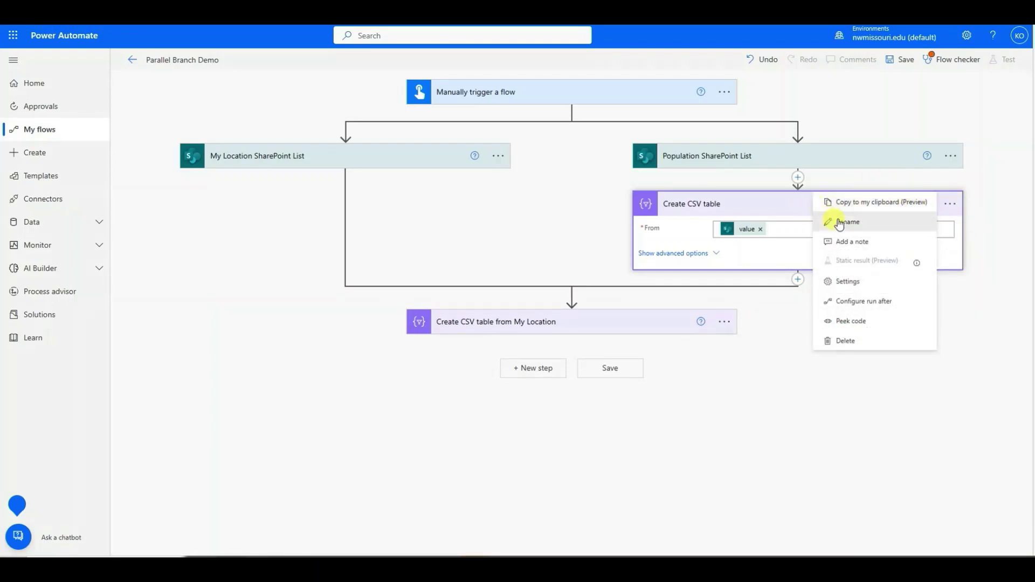
{"action": "left_click", "coordinate": [840, 222]}
{"action": "left_click", "coordinate": [763, 201]}
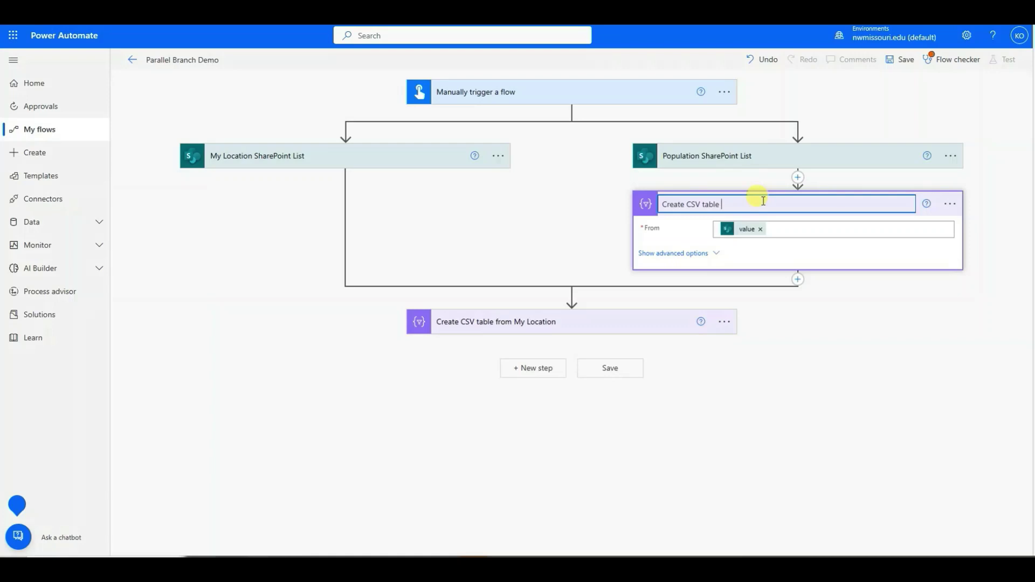
{"action": "type", "text": "from Pop"}
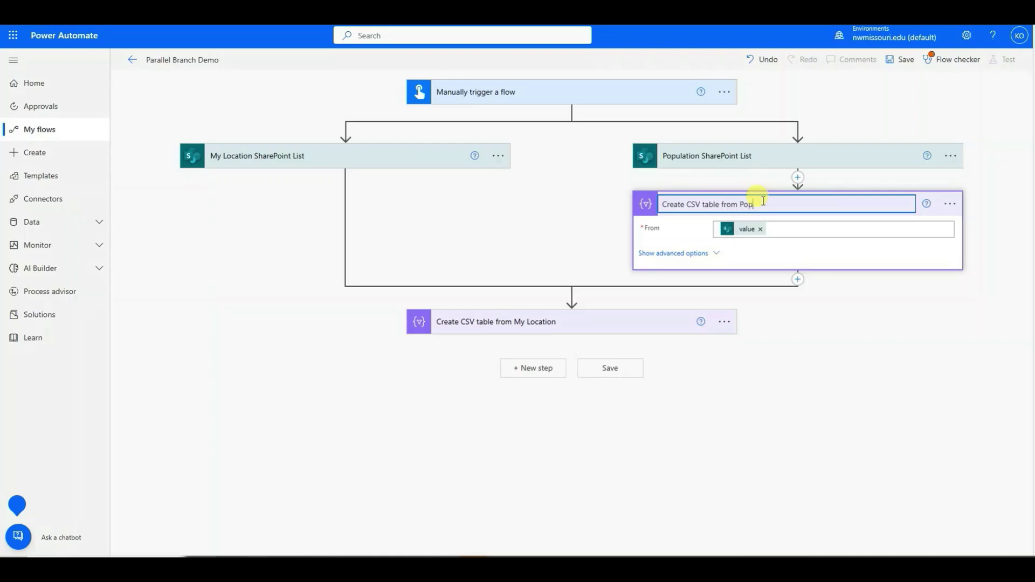
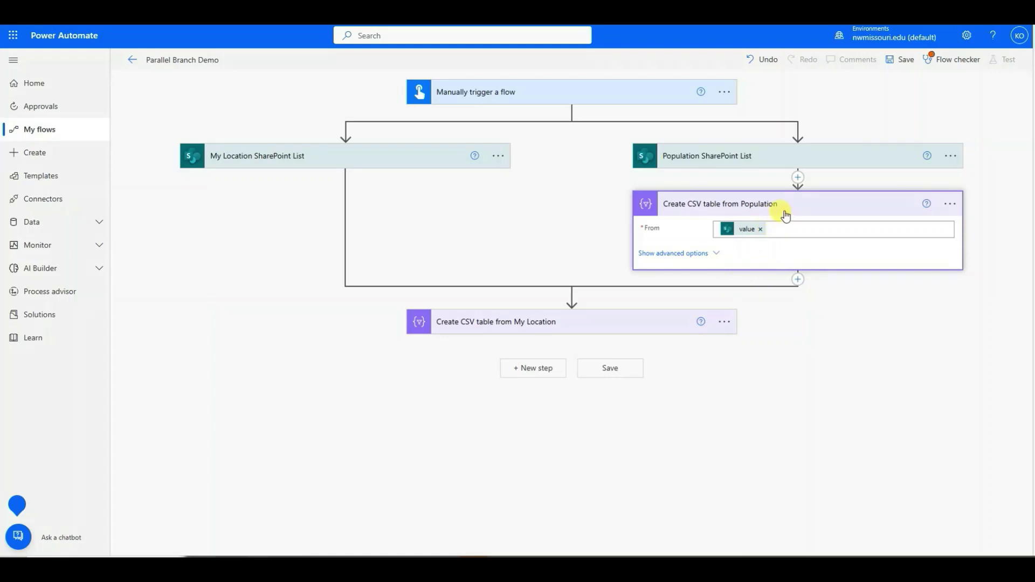
{"action": "left_click", "coordinate": [783, 205]}
{"action": "left_click", "coordinate": [783, 205]}
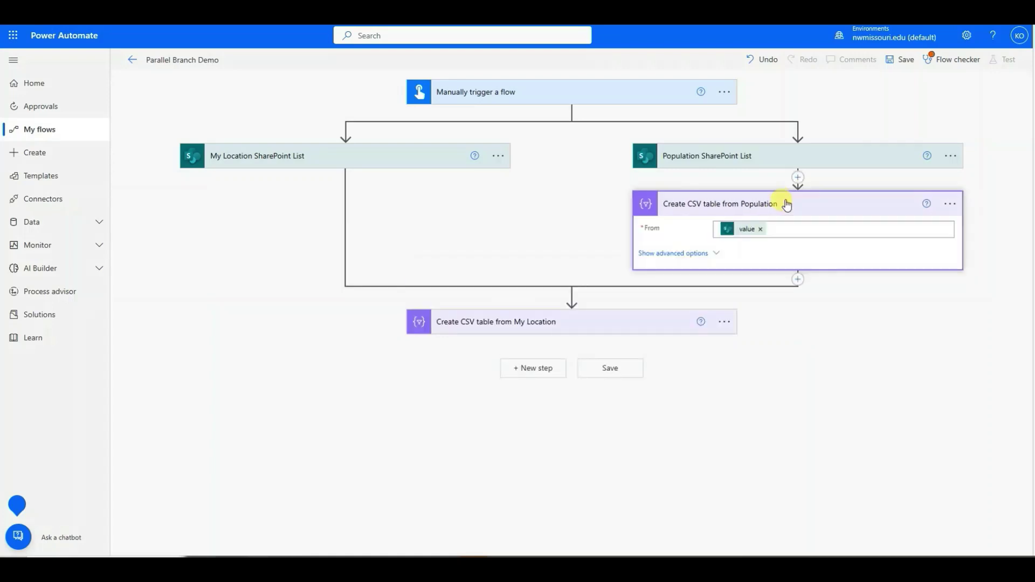
{"action": "left_click", "coordinate": [725, 204]}
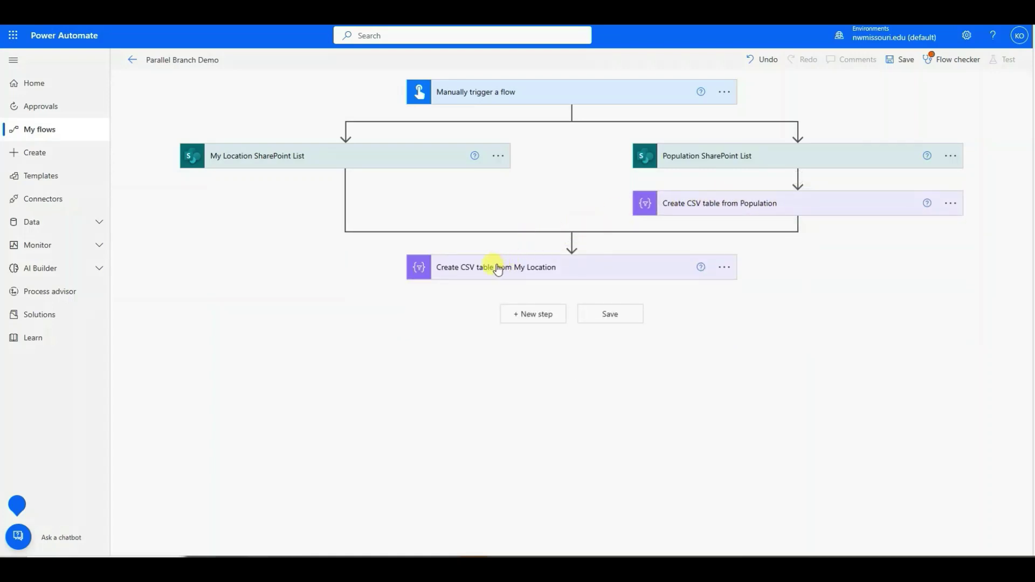
Move the Create CSV table from My Location action into its own branch, directly below My Location SharePoint List
{"action": "left_click_drag", "start_coordinate": [490, 266], "coordinate": [345, 189]}
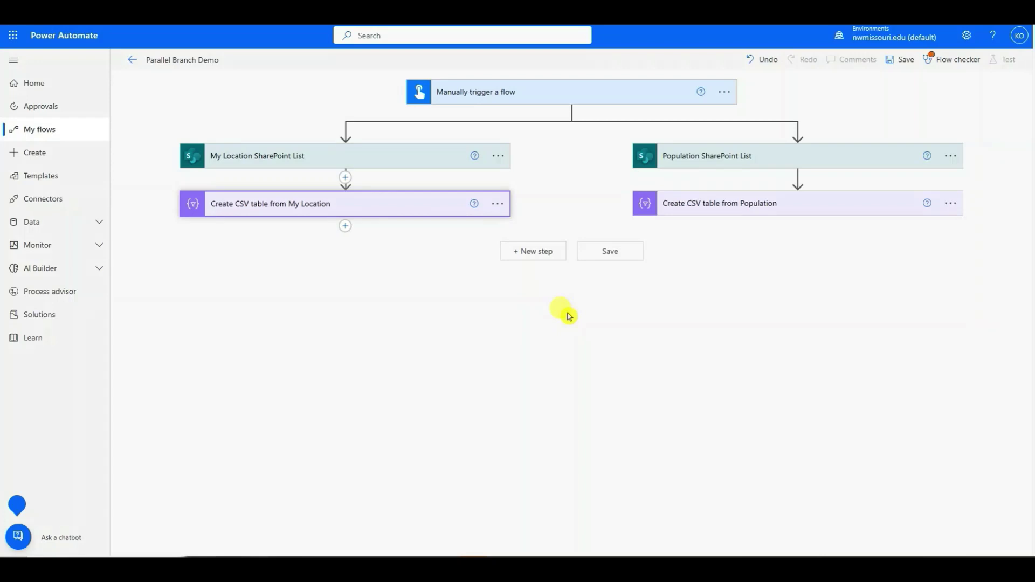
Add the Office 365 Outlook action Send an email (V2) as a joined step below both parallel branches
{"action": "left_click", "coordinate": [531, 252]}
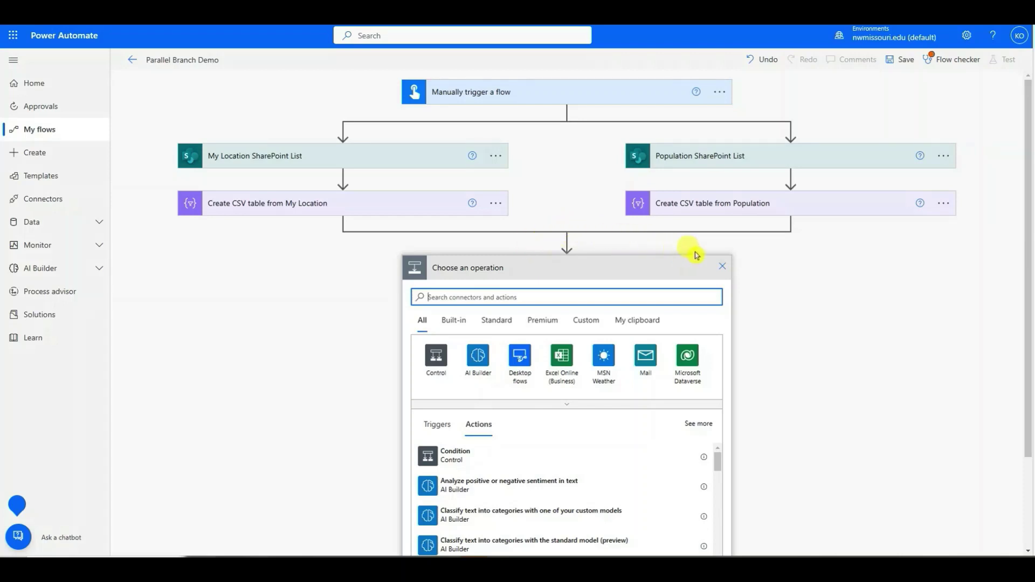
{"action": "left_click", "coordinate": [722, 268]}
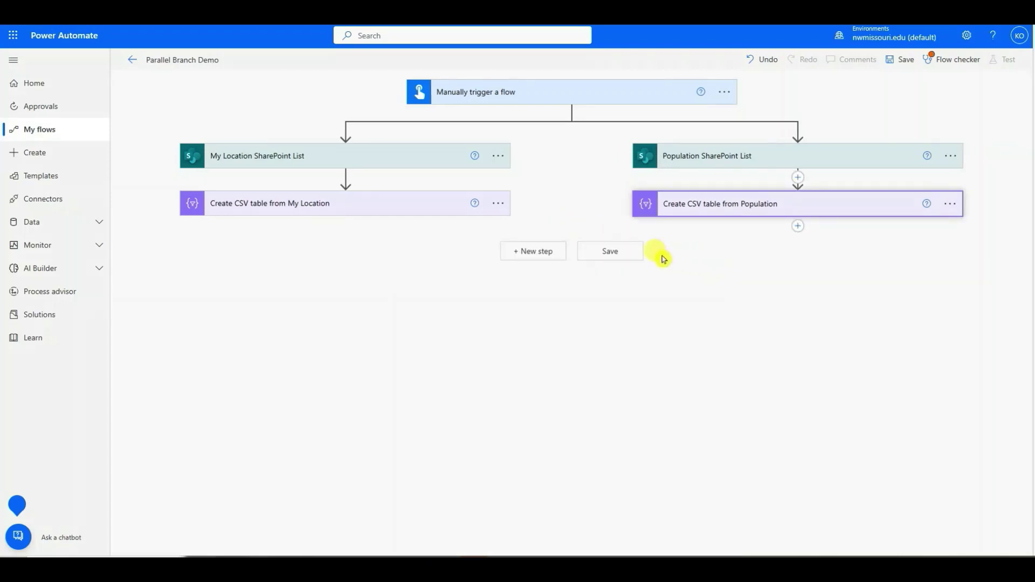
{"action": "left_click", "coordinate": [554, 259]}
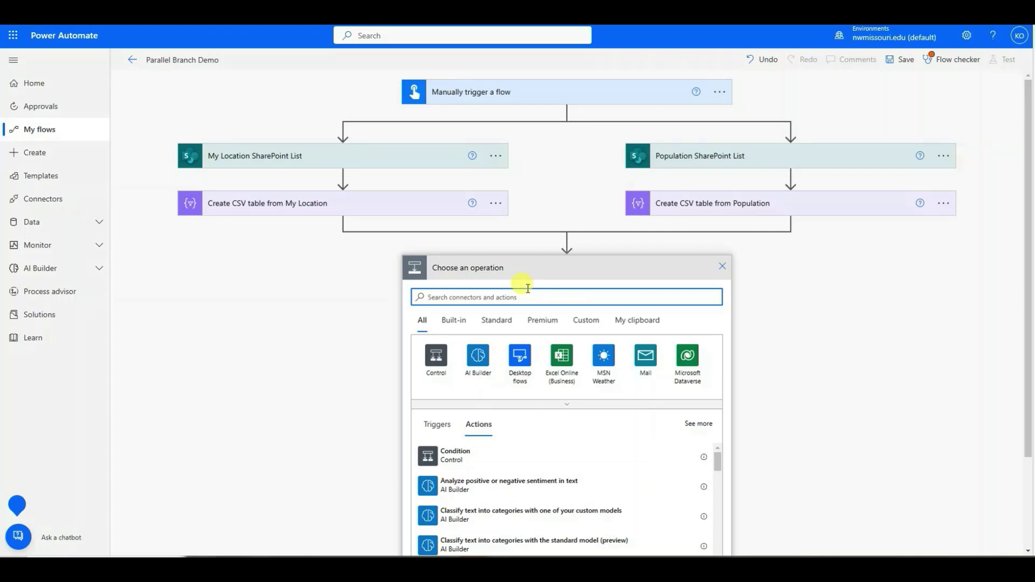
{"action": "type", "text": "sen"}
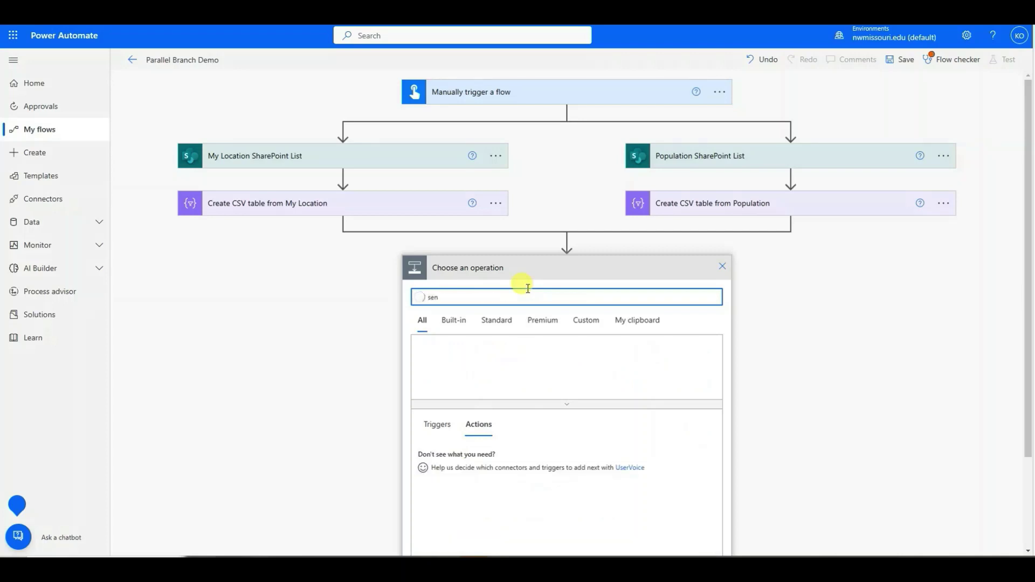
{"action": "type", "text": "d"}
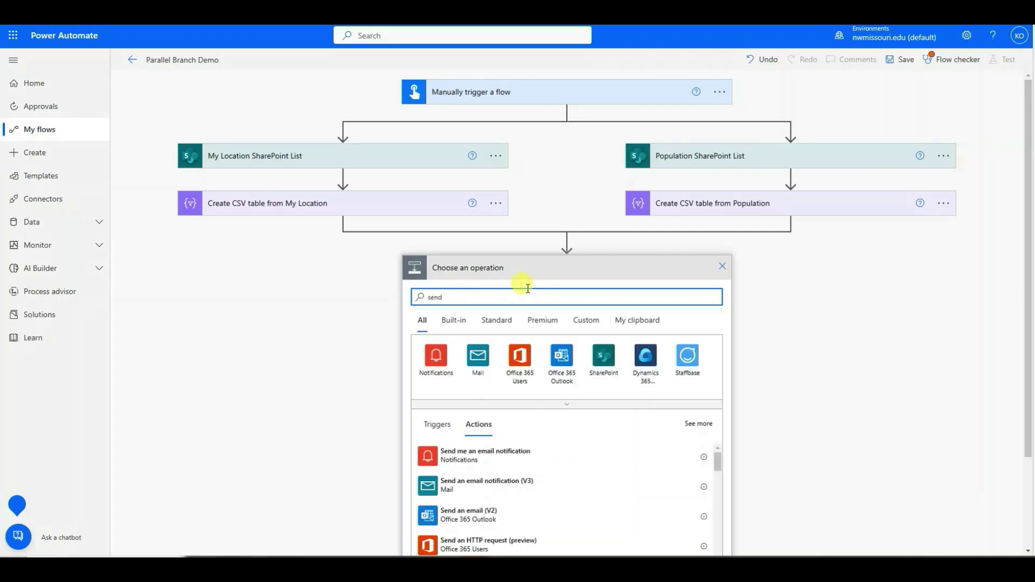
{"action": "left_click", "coordinate": [491, 524]}
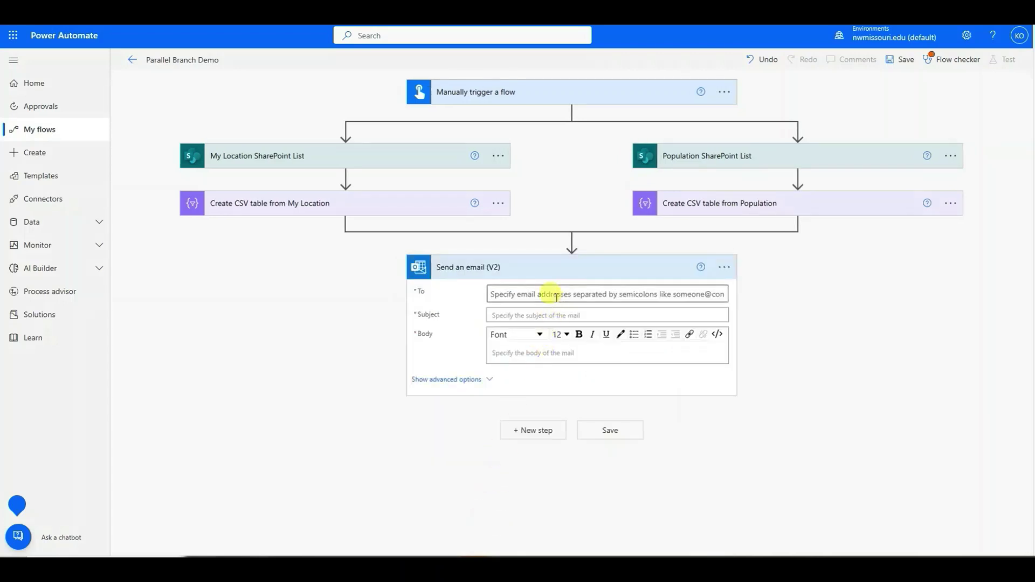
Set the flow owner as the email's recipient, picked from the suggested people
{"action": "left_click", "coordinate": [556, 295]}
{"action": "type", "text": "out"}
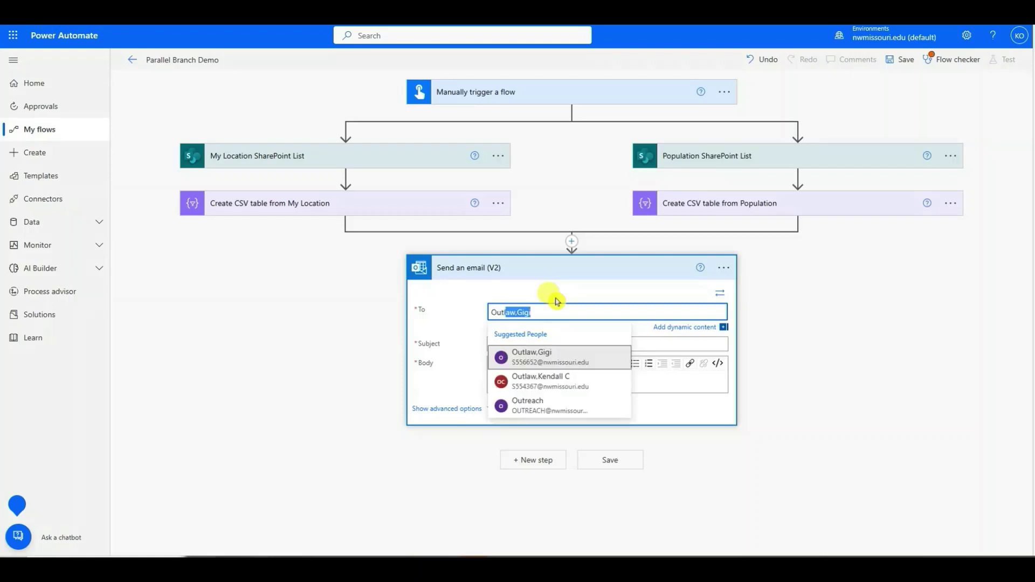
{"action": "left_click", "coordinate": [544, 380]}
Give the email the subject "Parallel Branch Demo" and the body "This is a demo"
{"action": "left_click", "coordinate": [526, 344]}
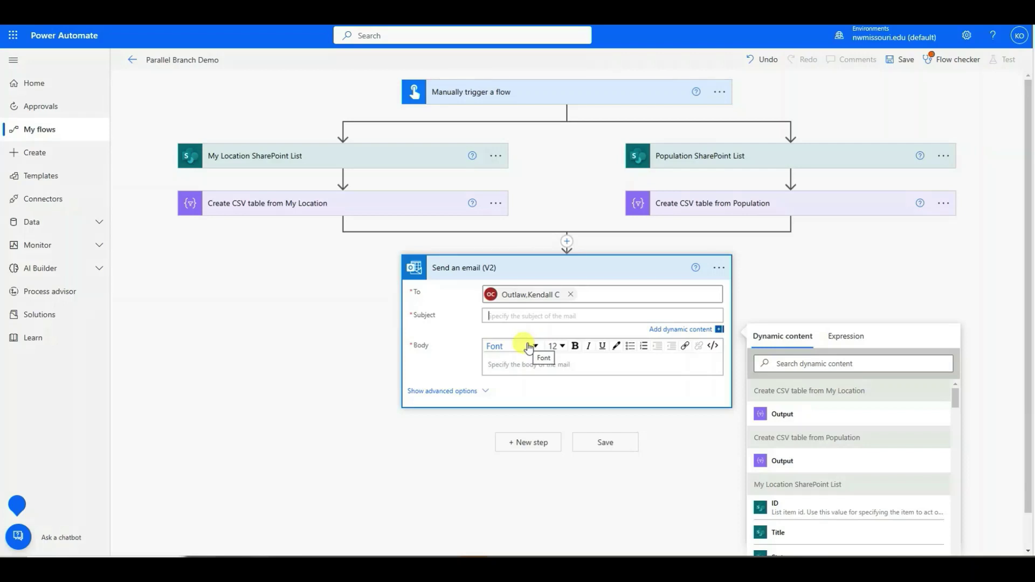
{"action": "type", "text": "Par"}
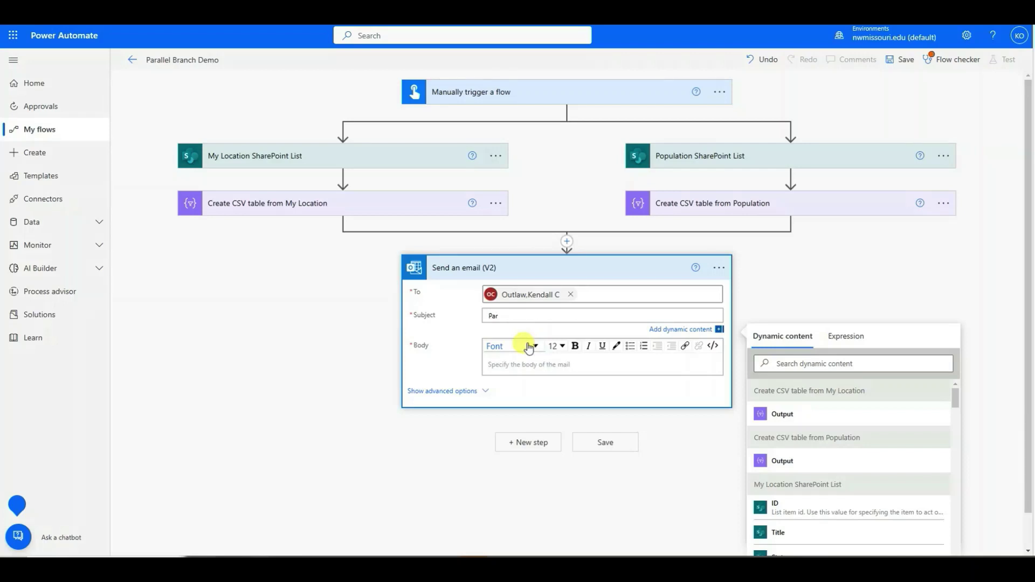
{"action": "type", "text": "allel Branch Demo"}
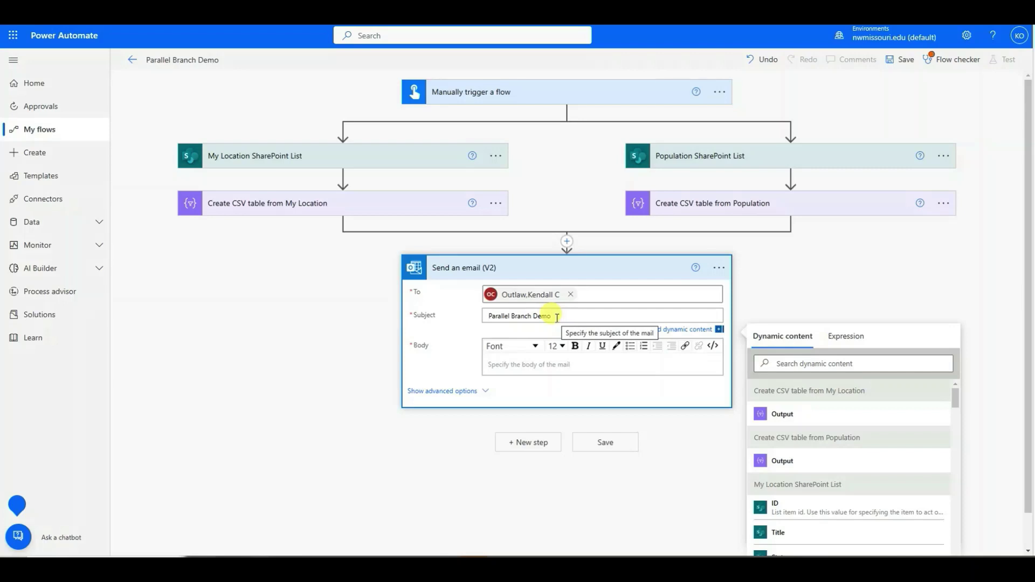
{"action": "left_click", "coordinate": [528, 366]}
{"action": "type", "text": "This is a demo"}
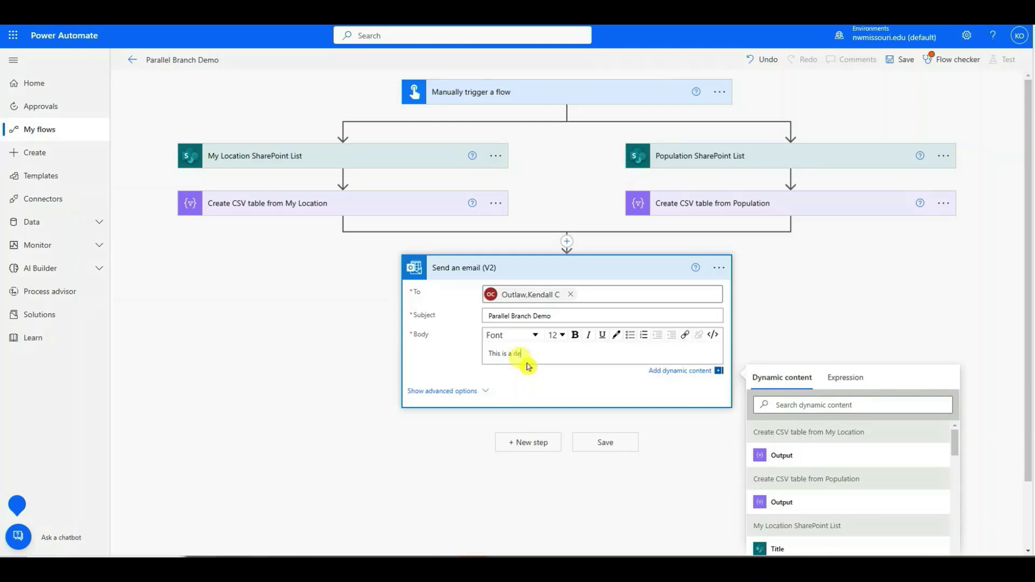
Add a first email attachment named MyLocation.csv, with the Output of Create CSV table from My Location as its content
{"action": "left_click", "coordinate": [448, 391]}
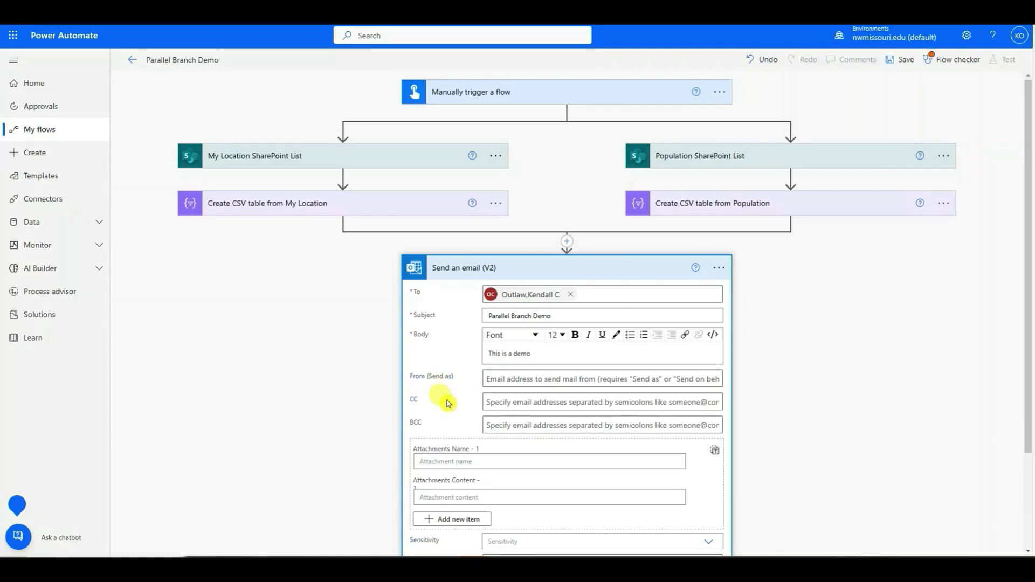
{"action": "left_click", "coordinate": [464, 462]}
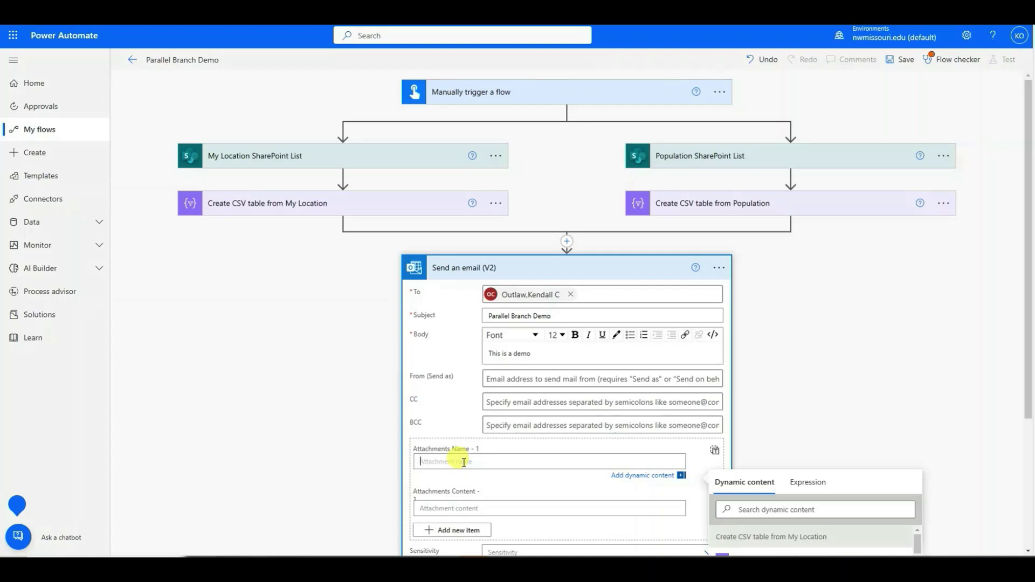
{"action": "type", "text": "MyLocation.csv"}
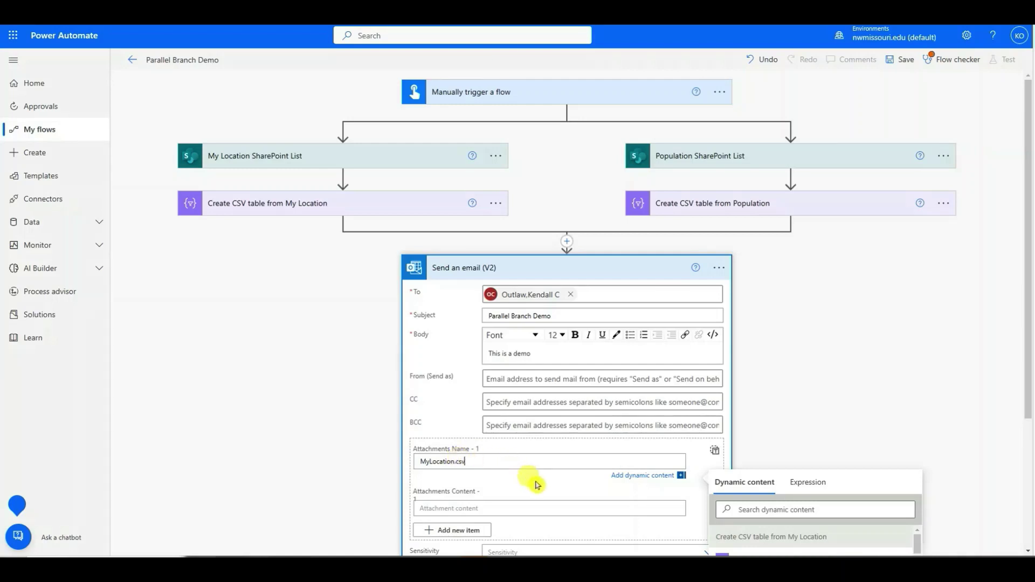
{"action": "left_click", "coordinate": [510, 509]}
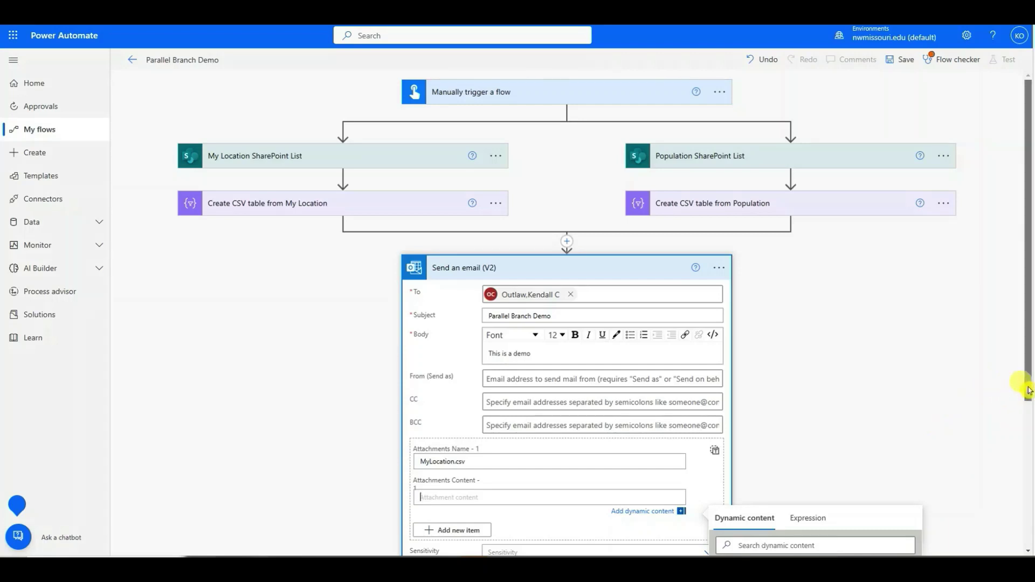
{"action": "left_click_drag", "start_coordinate": [1029, 389], "coordinate": [1029, 463]}
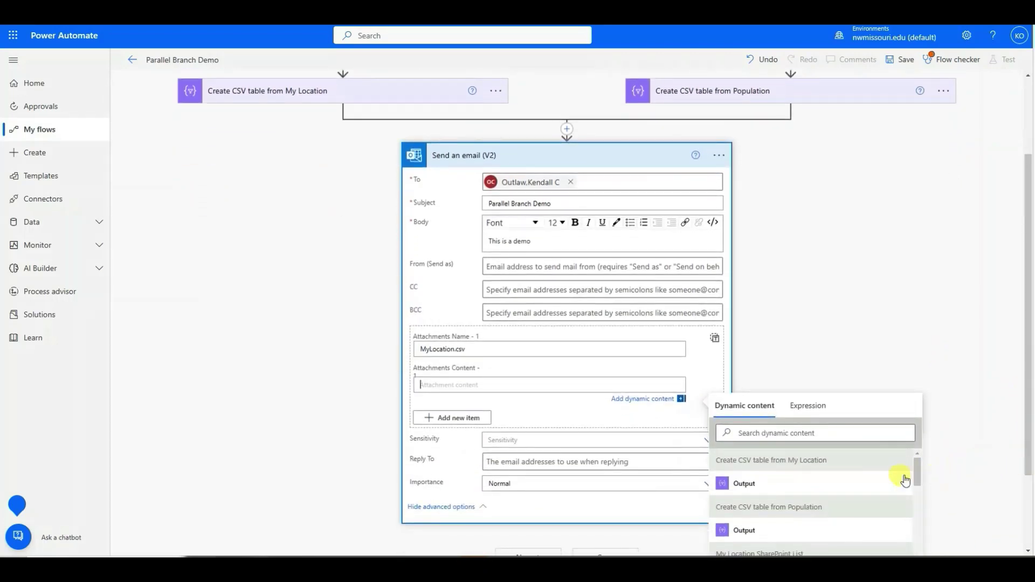
{"action": "left_click", "coordinate": [843, 484]}
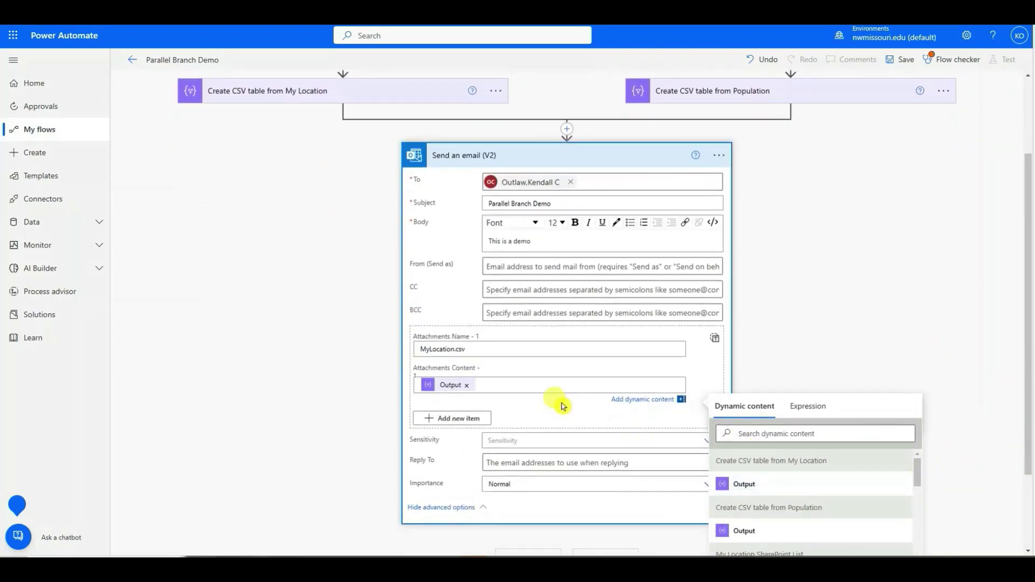
Add a second email attachment named Population.csv, with the Output of Create CSV table from Population as its content
{"action": "left_click", "coordinate": [446, 419]}
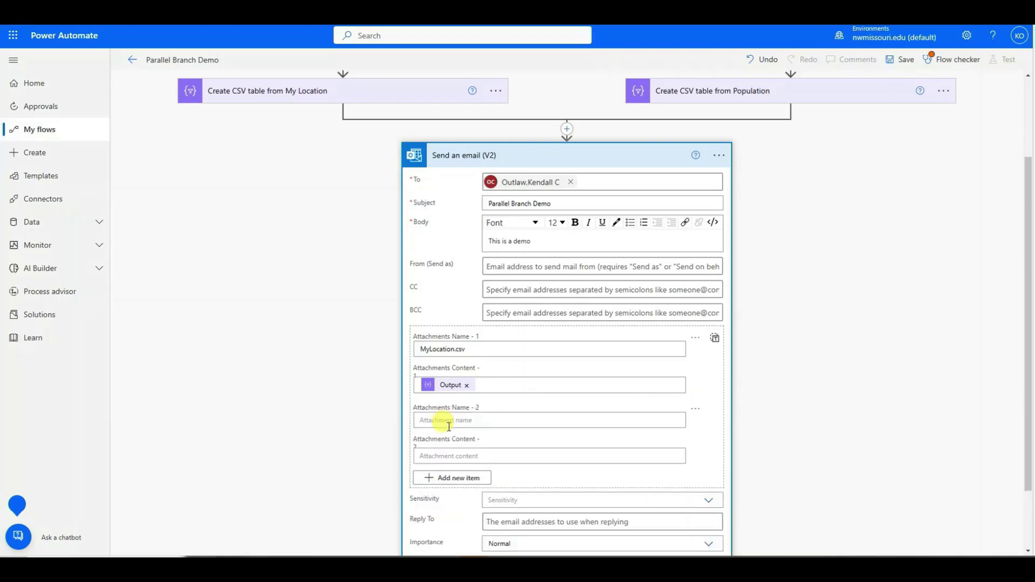
{"action": "left_click", "coordinate": [448, 422]}
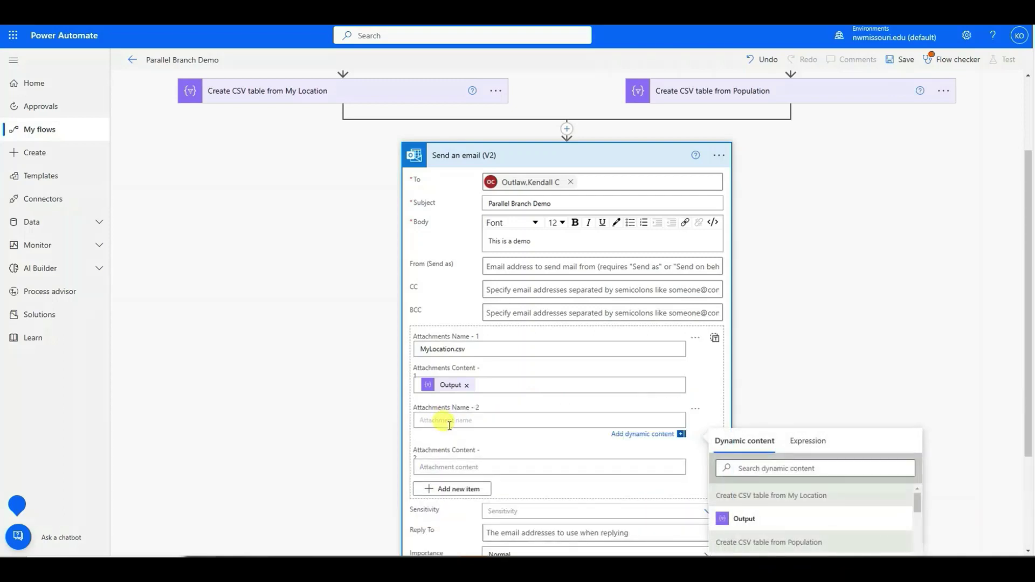
{"action": "type", "text": "Population.csv"}
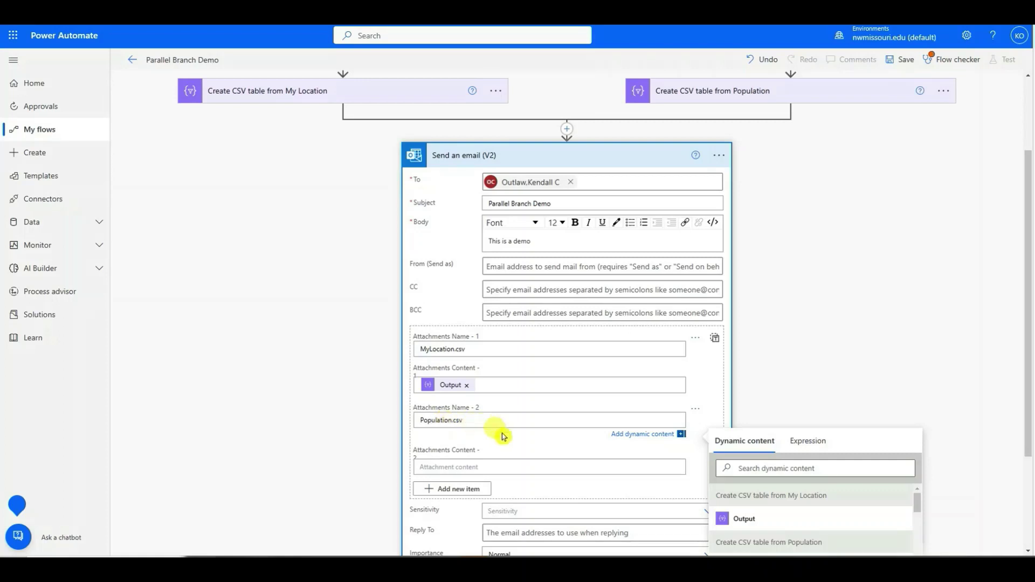
{"action": "left_click", "coordinate": [501, 458]}
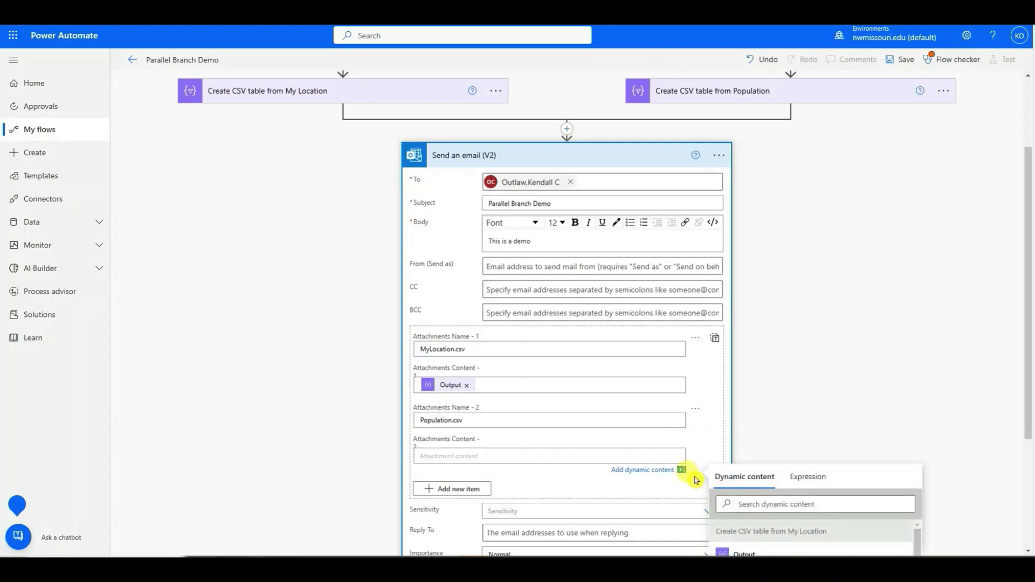
{"action": "left_click_drag", "start_coordinate": [1027, 430], "coordinate": [1030, 515]}
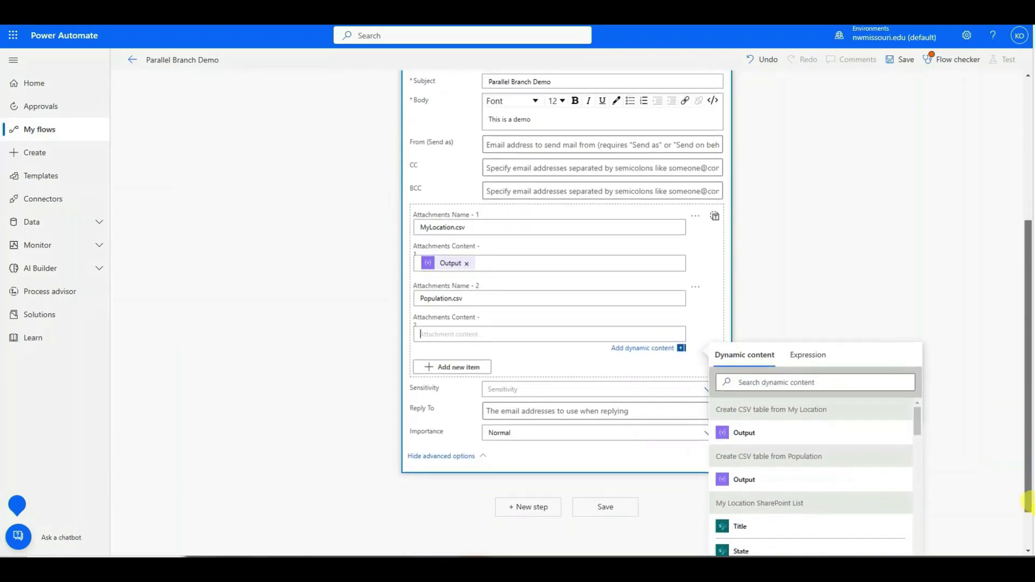
{"action": "left_click", "coordinate": [784, 478]}
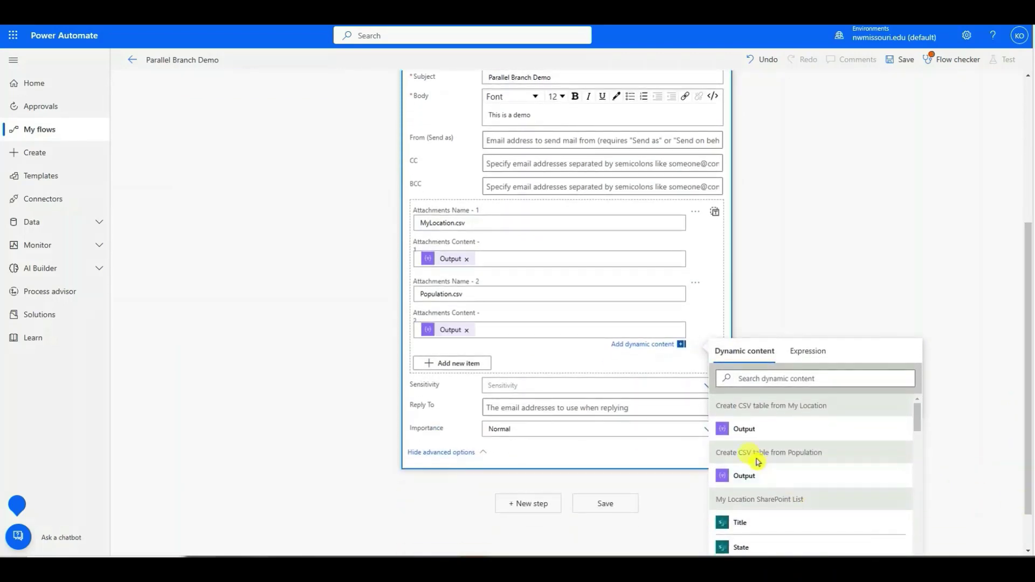
Collapse the Send an email (V2) card and save the flow, closing the flow checker
{"action": "left_click_drag", "start_coordinate": [1026, 263], "coordinate": [1024, 144]}
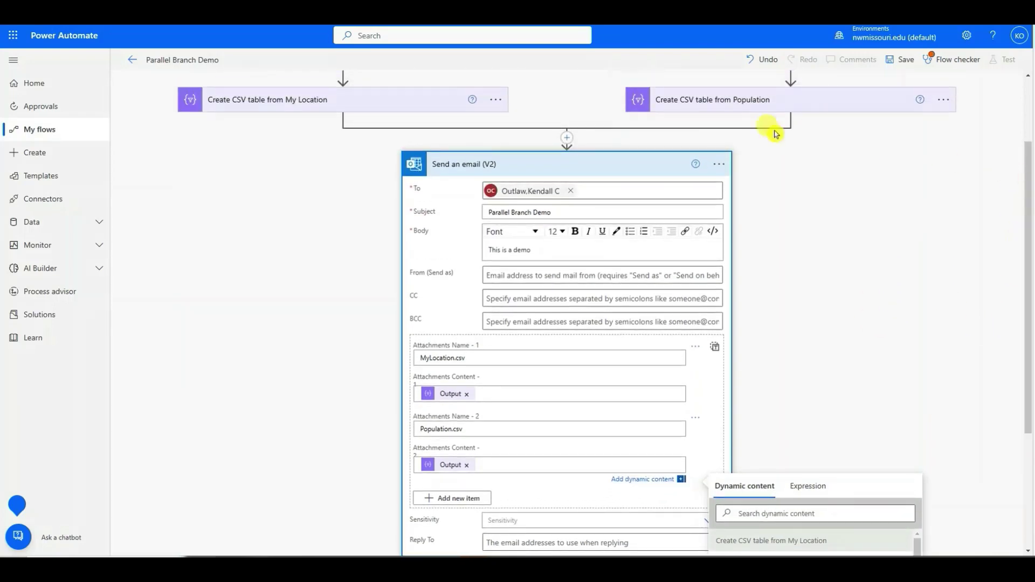
{"action": "left_click", "coordinate": [644, 172]}
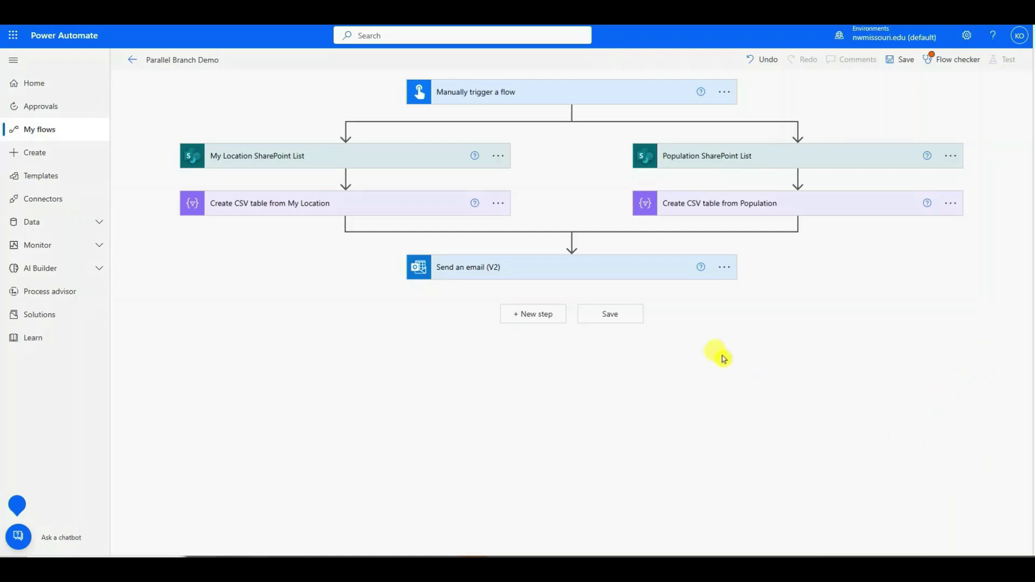
{"action": "left_click", "coordinate": [612, 318]}
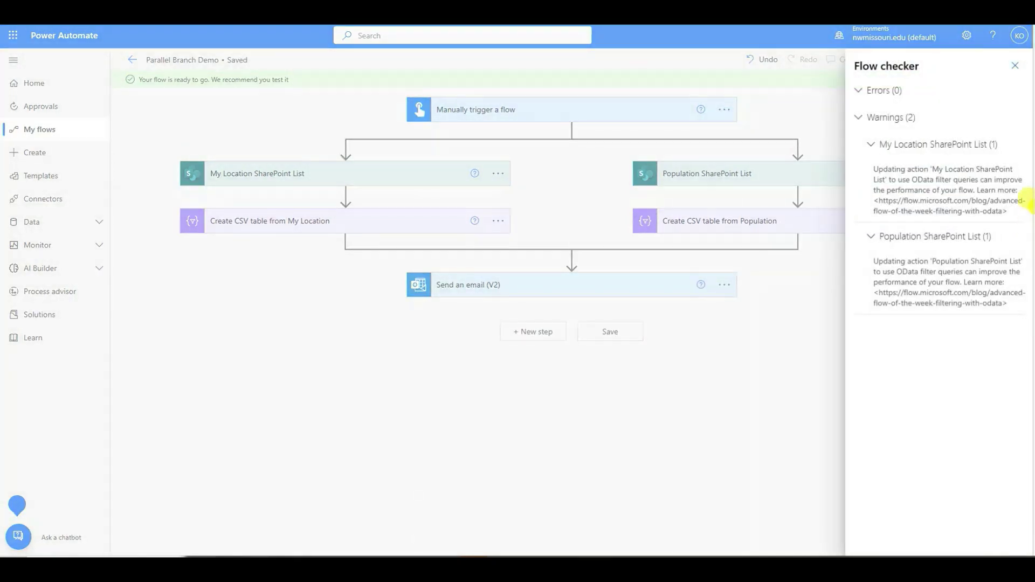
{"action": "left_click", "coordinate": [1014, 67]}
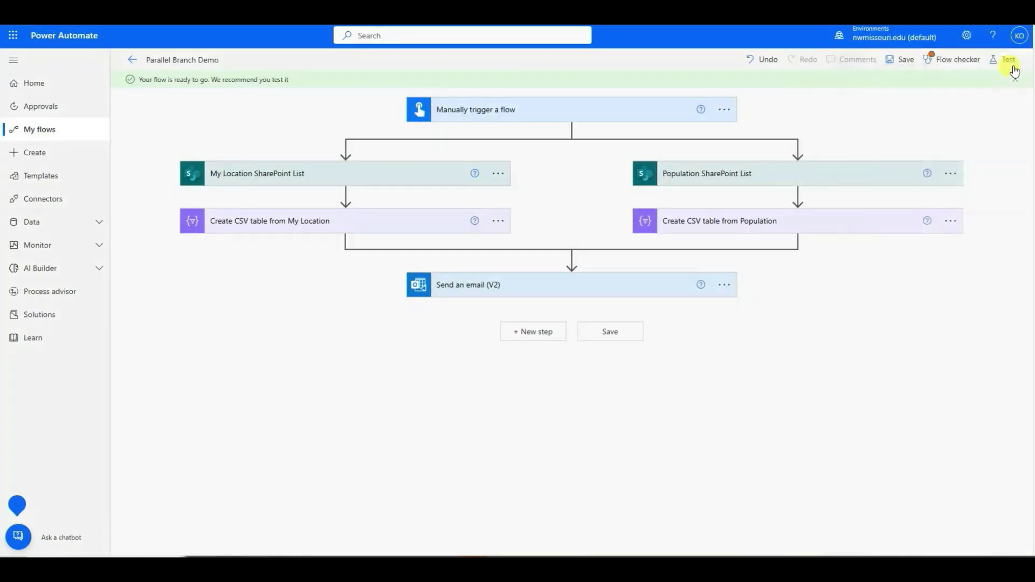
Test the flow manually by running it with its SharePoint and Office 365 Outlook connections
{"action": "left_click", "coordinate": [1006, 59]}
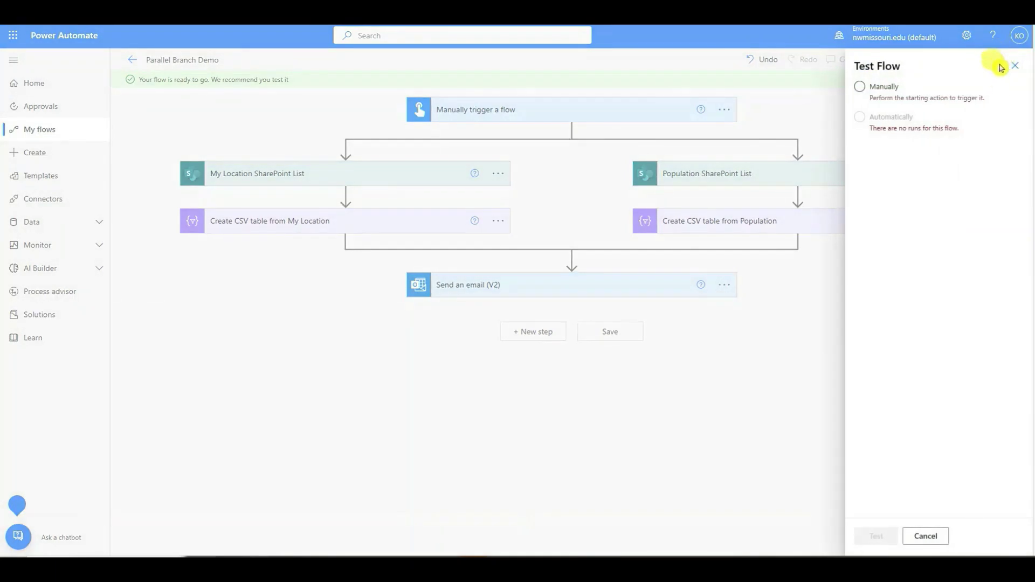
{"action": "left_click", "coordinate": [884, 86]}
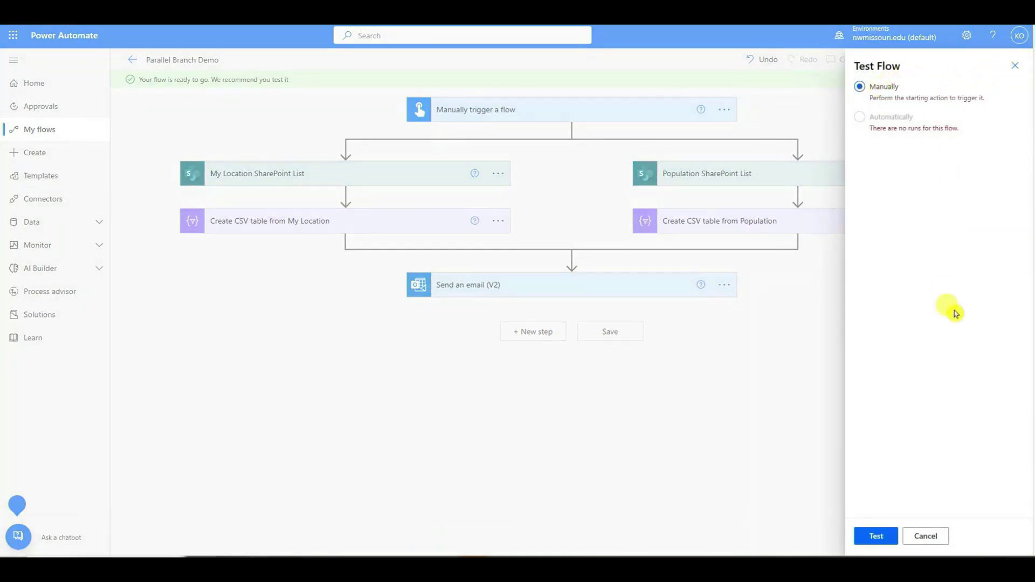
{"action": "left_click", "coordinate": [881, 537]}
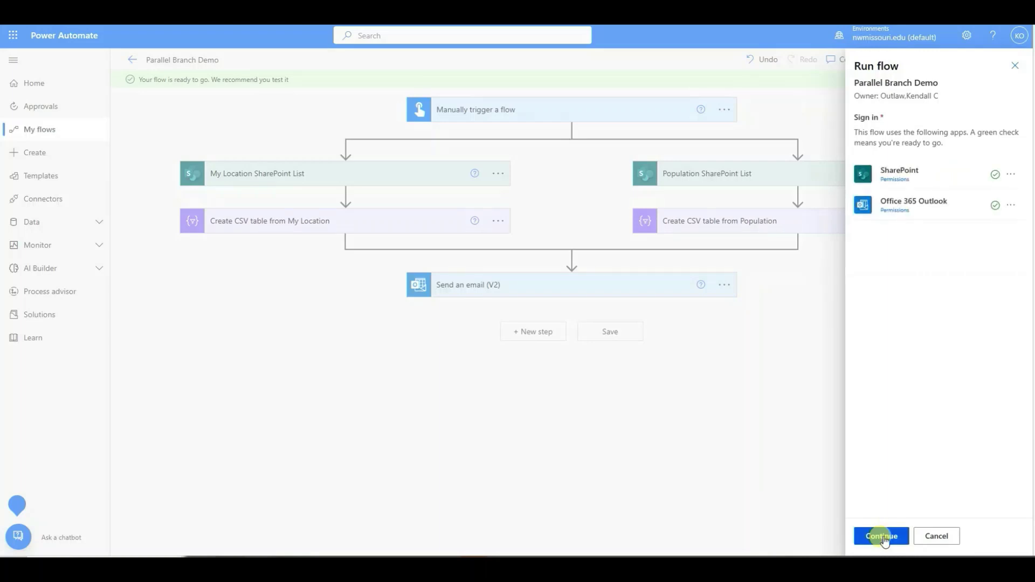
{"action": "left_click", "coordinate": [882, 537]}
{"action": "left_click", "coordinate": [885, 540]}
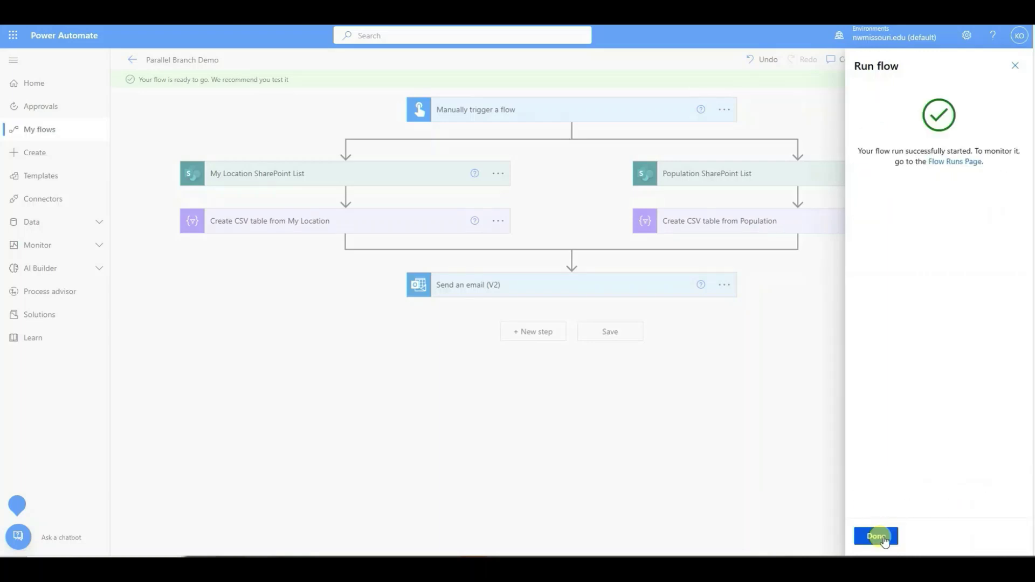
{"action": "left_click", "coordinate": [877, 537]}
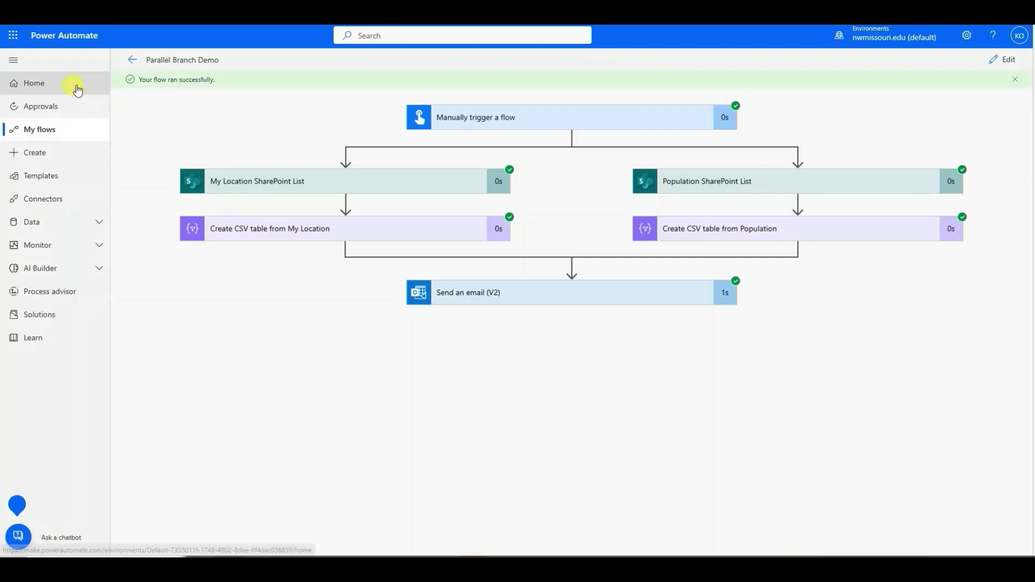
Switch to Outlook and open the newest Parallel Branch Demo email in the inbox
{"action": "left_click", "coordinate": [11, 35]}
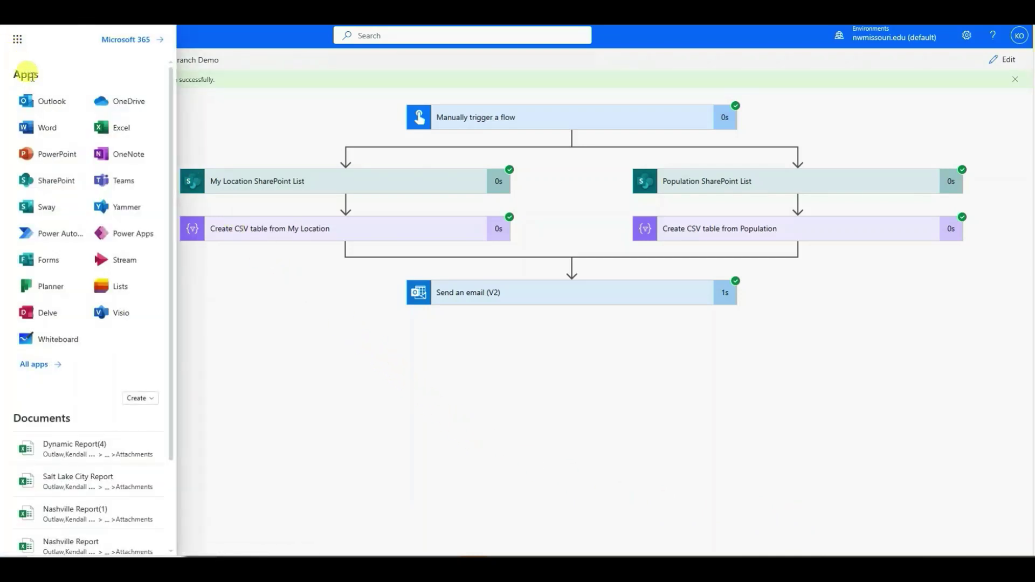
{"action": "left_click", "coordinate": [36, 100]}
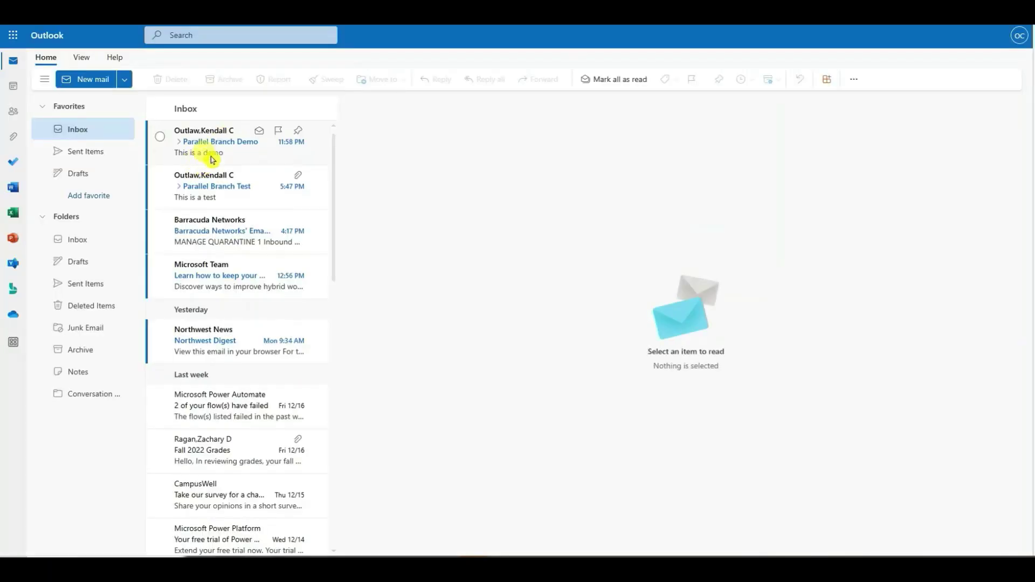
{"action": "left_click", "coordinate": [204, 146]}
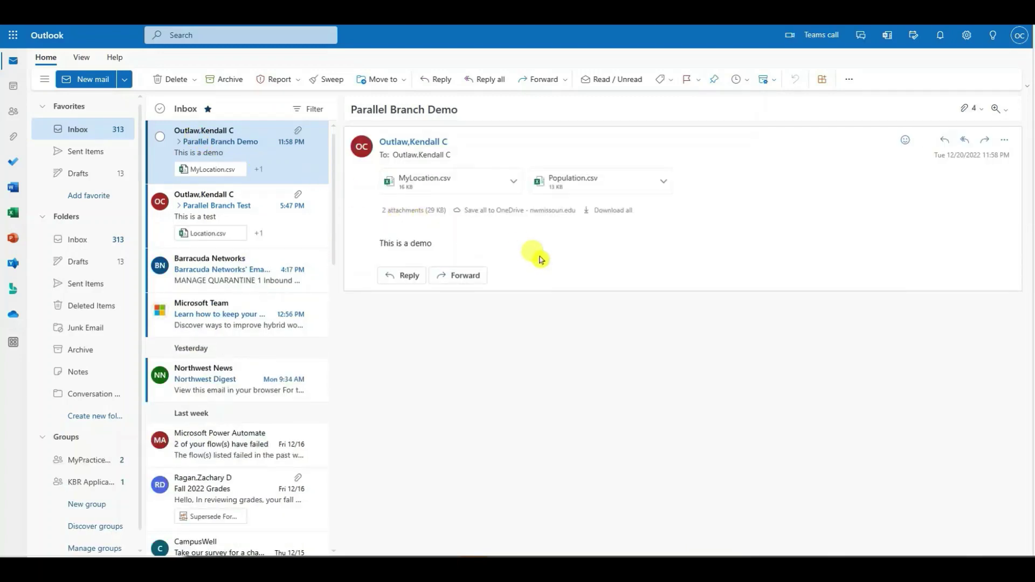
Preview the email's MyLocation.csv and Population.csv attachments one after the other, closing each preview
{"action": "left_click", "coordinate": [513, 200]}
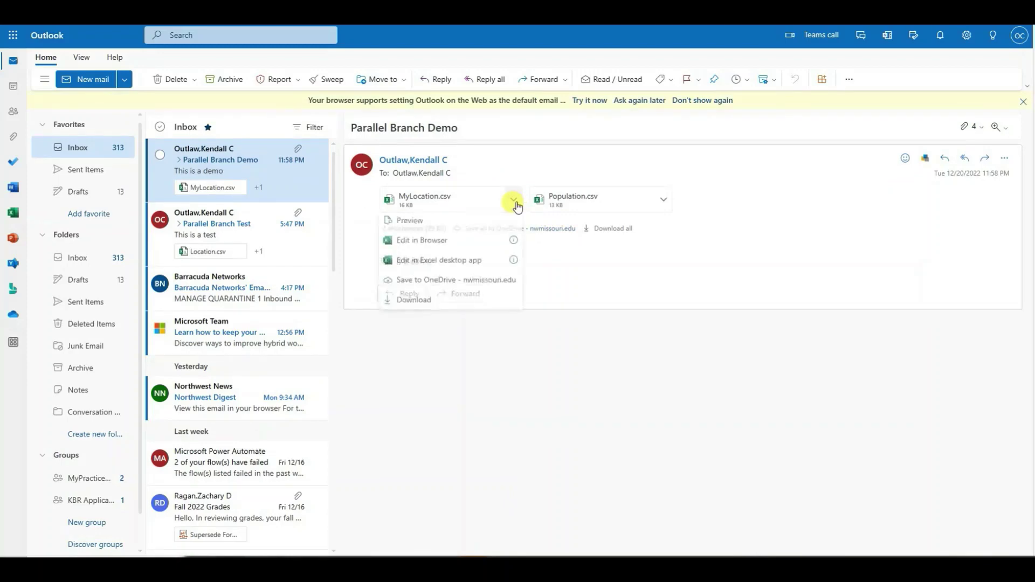
{"action": "left_click", "coordinate": [464, 223]}
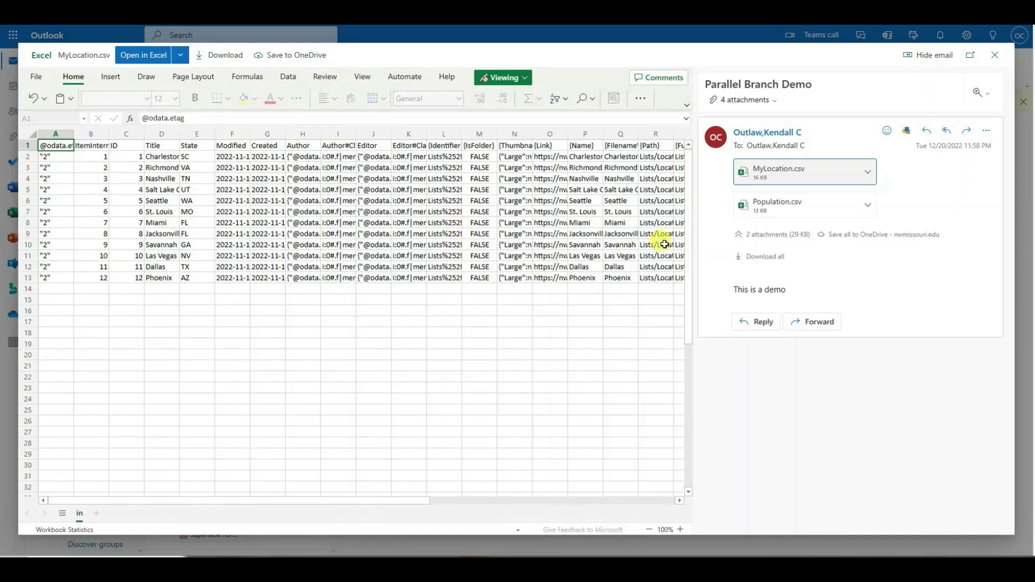
{"action": "left_click", "coordinate": [994, 57]}
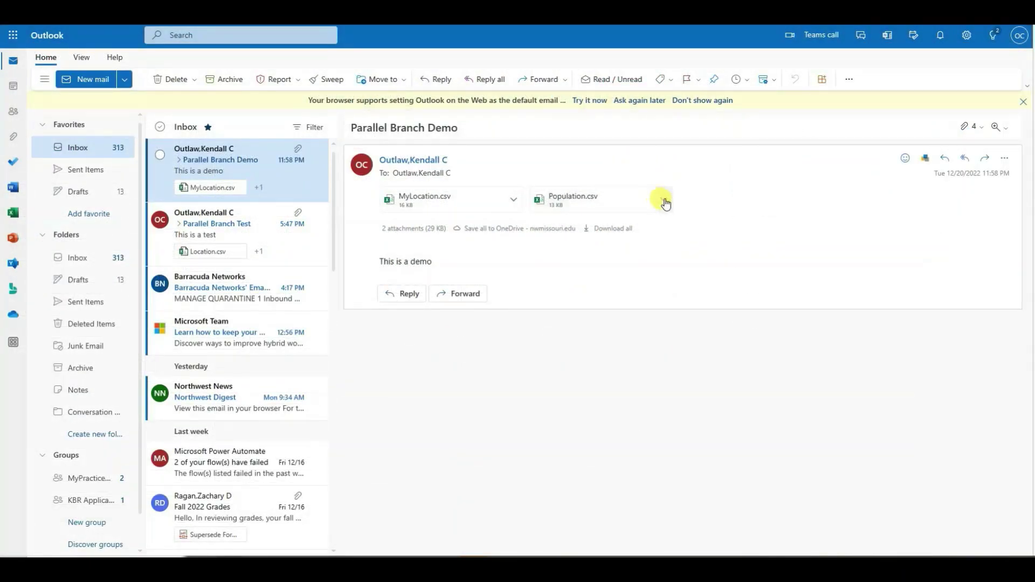
{"action": "left_click", "coordinate": [666, 203]}
{"action": "left_click", "coordinate": [623, 221]}
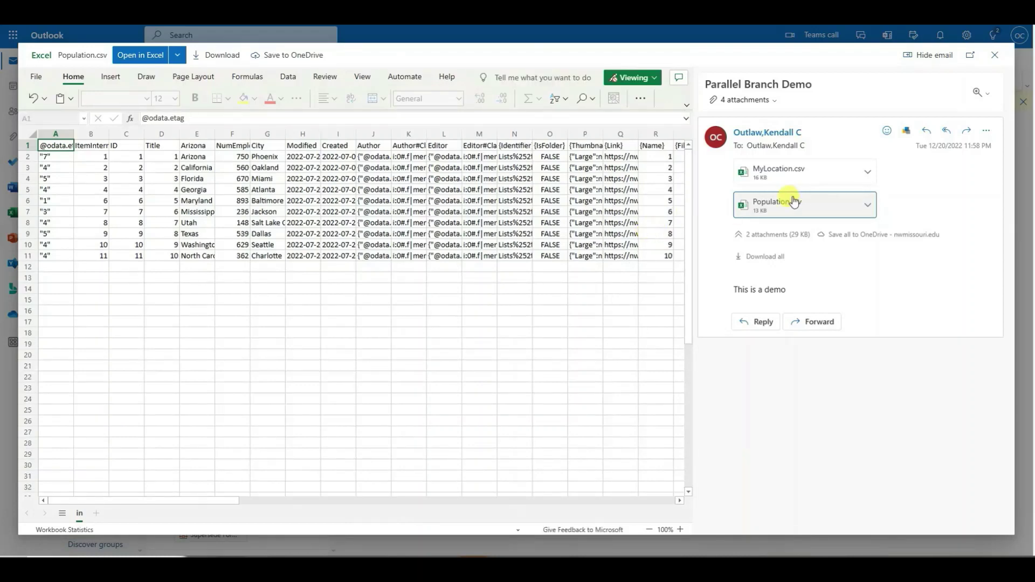
{"action": "left_click", "coordinate": [997, 56]}
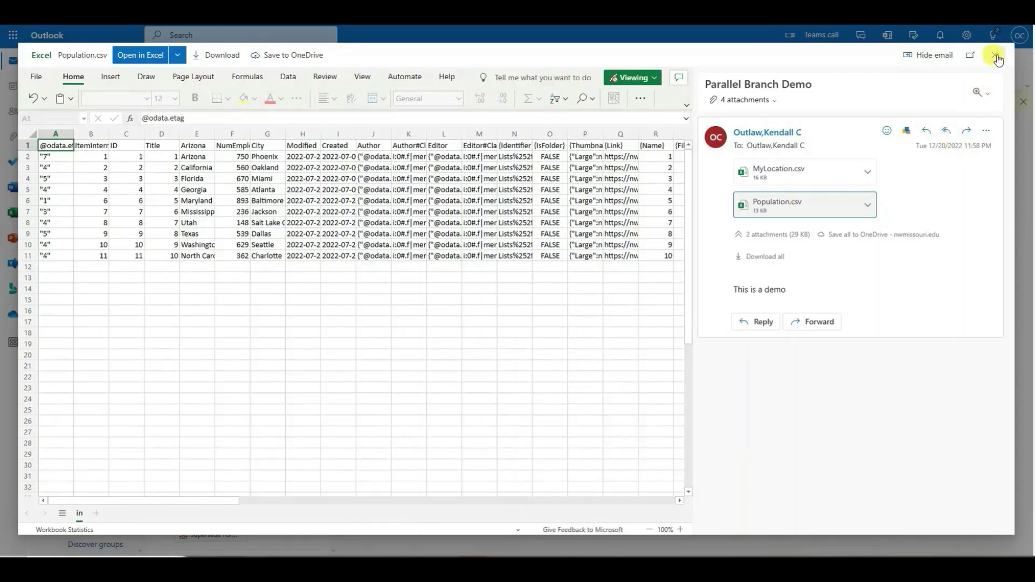